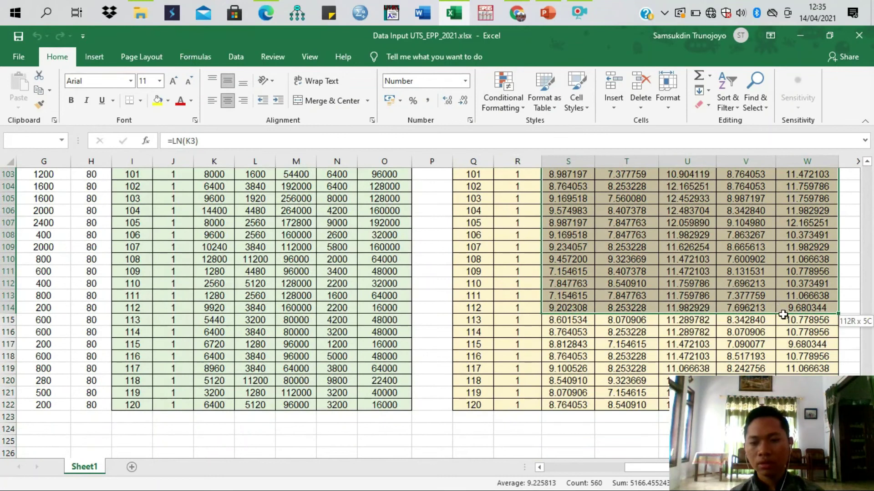
# Clear the contents of the logarithm cells S3:W122 in the yellow table
pyautogui.rightClick(713, 298)
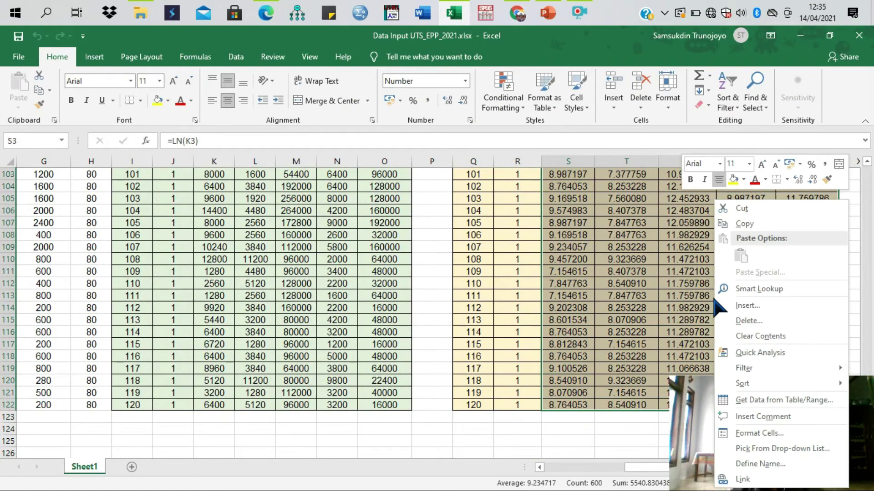
pyautogui.click(746, 336)
pyautogui.scroll(20, 743, 335)
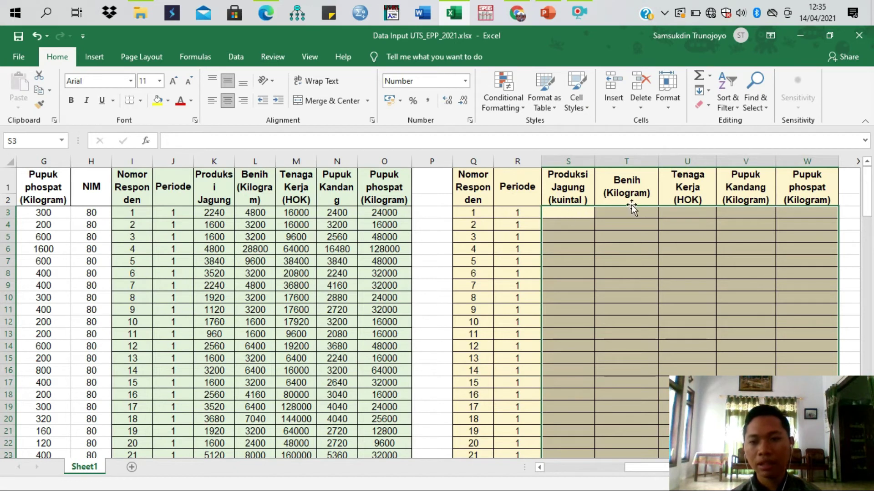
# Enter the formula =LN(K3) in cell S3 to take the natural logarithm of the first corn production value
pyautogui.click(578, 213)
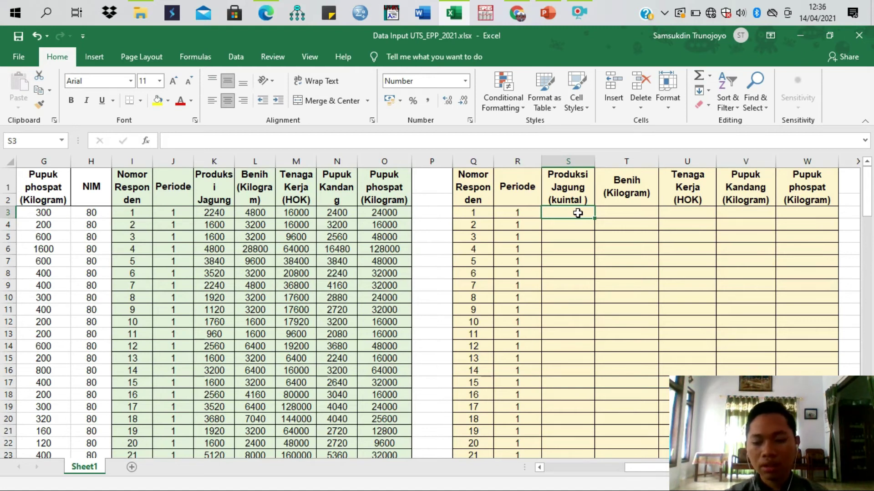
pyautogui.write('=L')
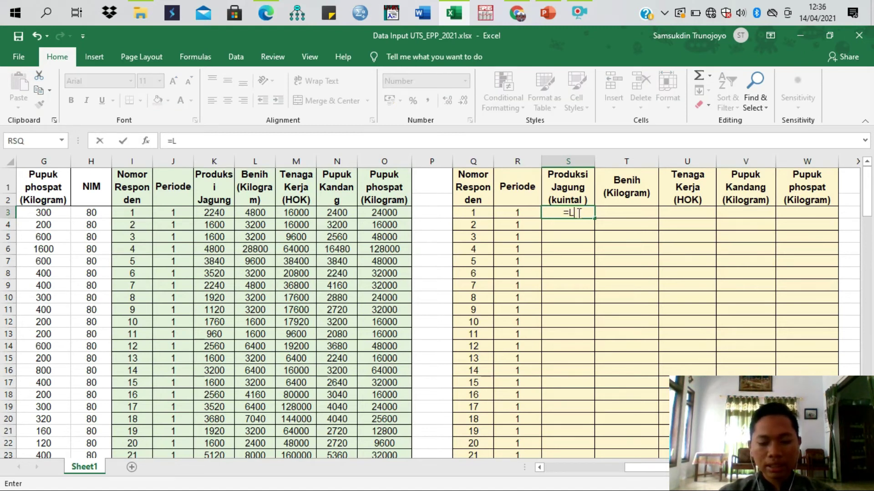
pyautogui.write('N(')
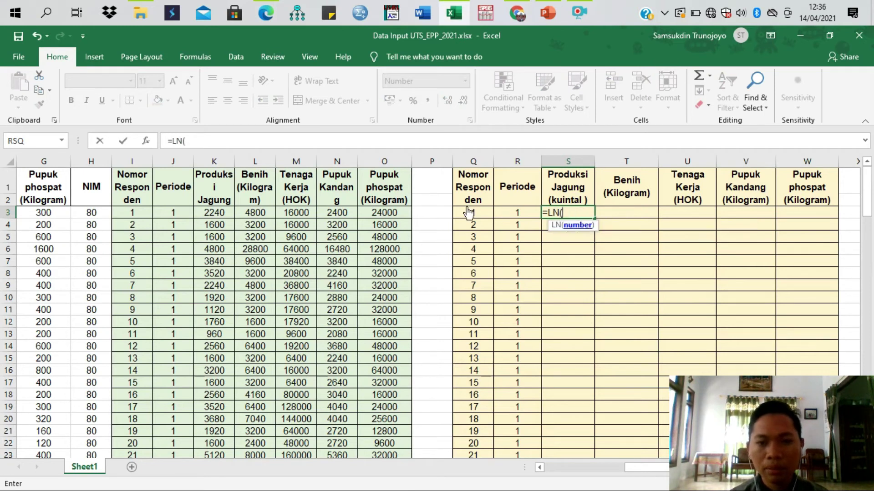
pyautogui.click(208, 213)
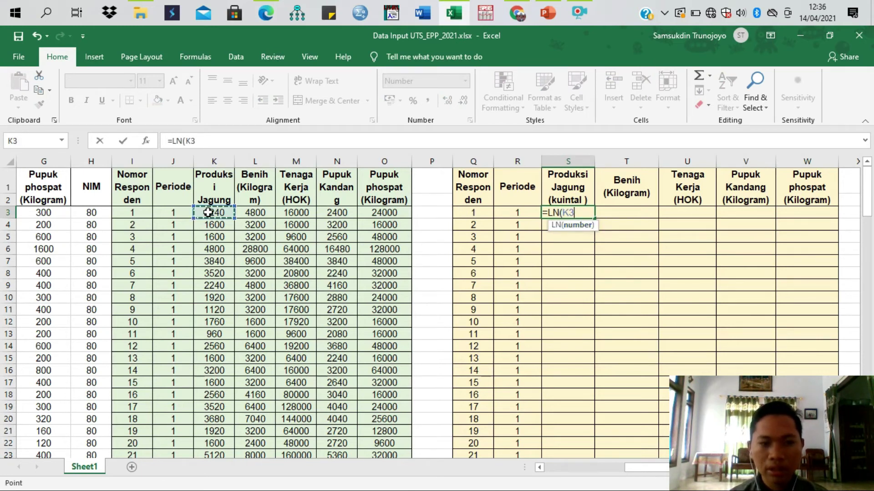
pyautogui.write(')')
pyautogui.press('Return')
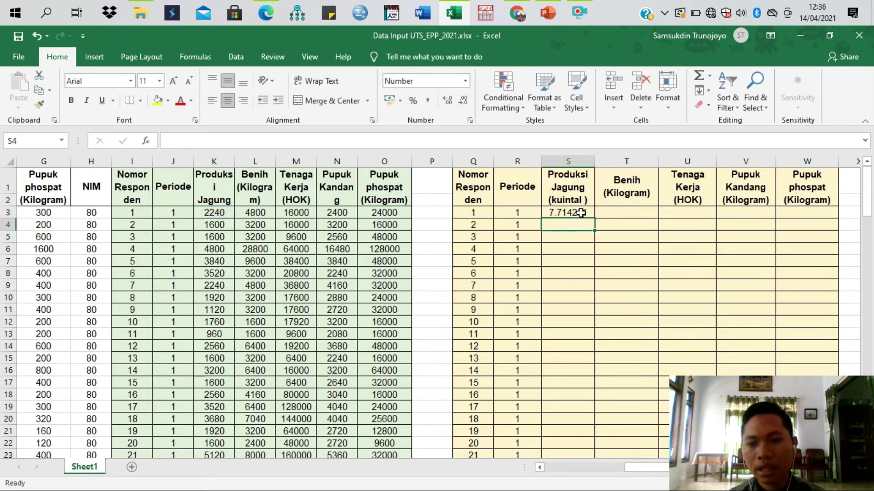
# Fill the LN formula from S3 across to column W and down to row 122
pyautogui.click(581, 213)
pyautogui.moveTo(594, 219); pyautogui.dragTo(810, 213)
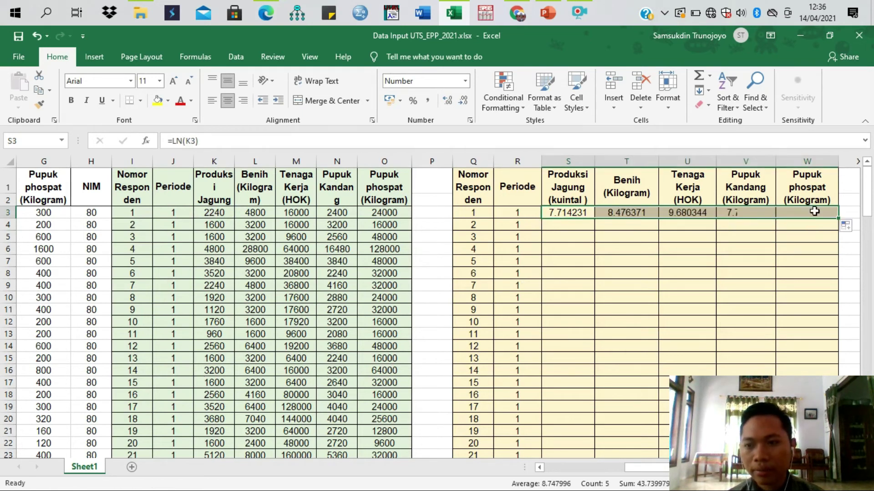
pyautogui.scroll(-2, 868, 211)
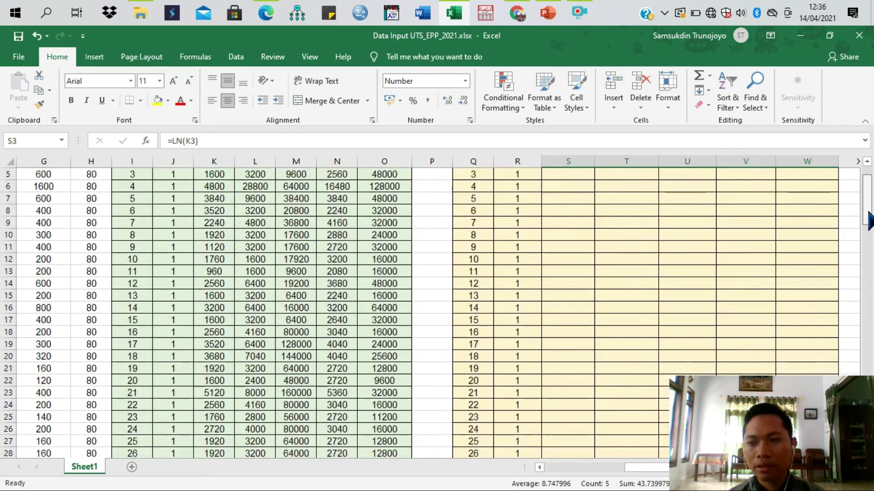
pyautogui.scroll(1, 868, 212)
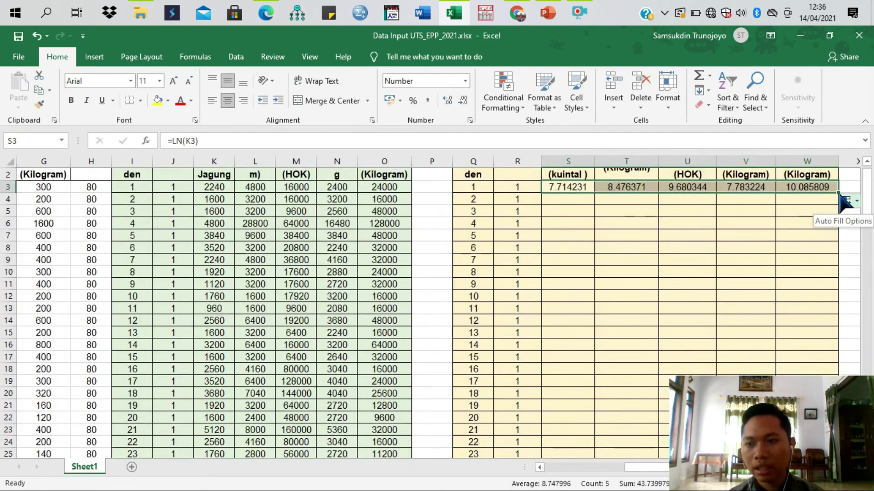
pyautogui.moveTo(837, 195); pyautogui.dragTo(808, 371)
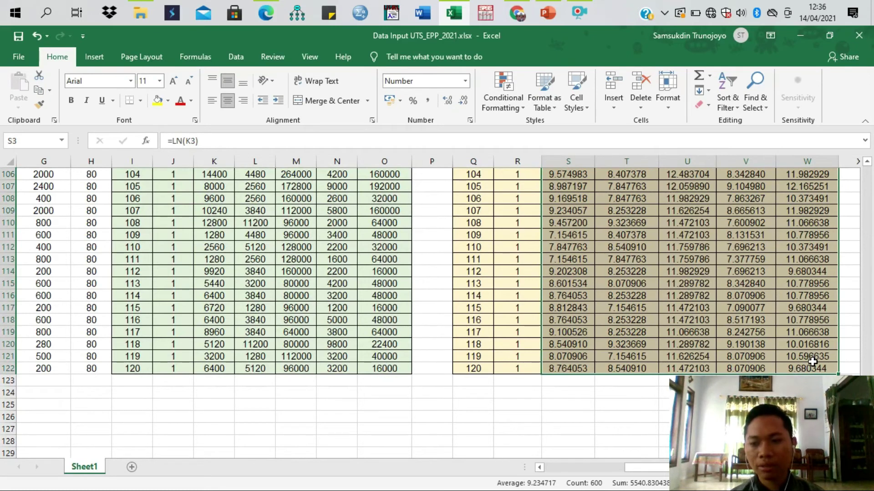
# Copy the range Q3:W122 and create a new blank workbook
pyautogui.moveTo(812, 368); pyautogui.dragTo(482, 214)
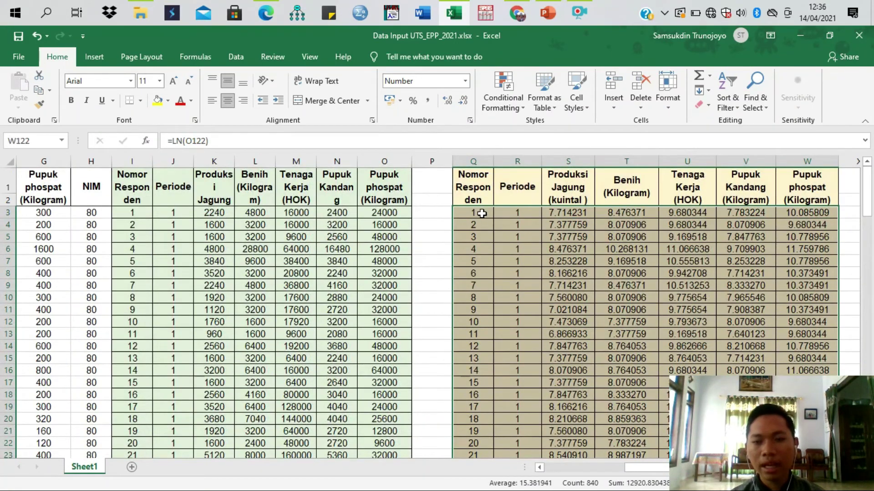
pyautogui.click(38, 91)
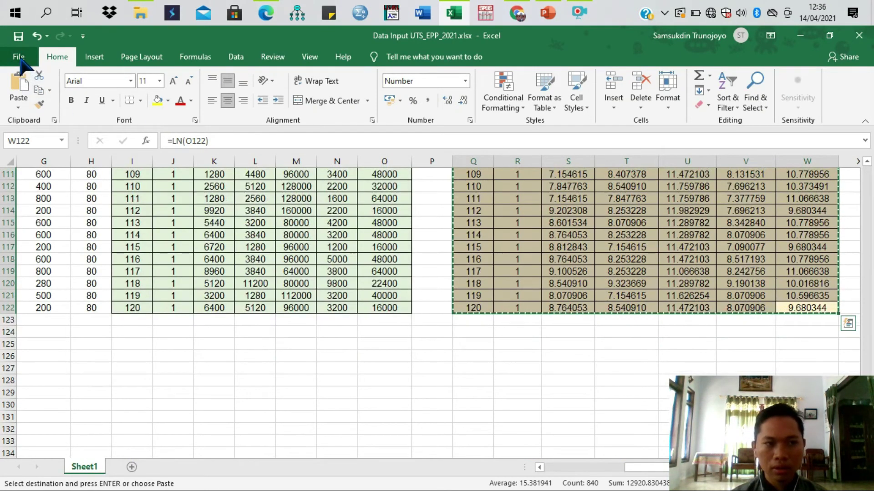
pyautogui.click(20, 61)
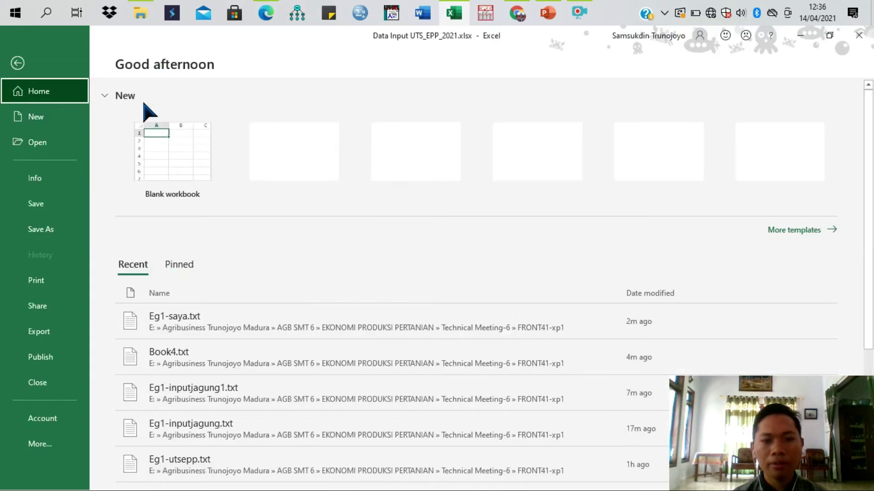
pyautogui.click(178, 161)
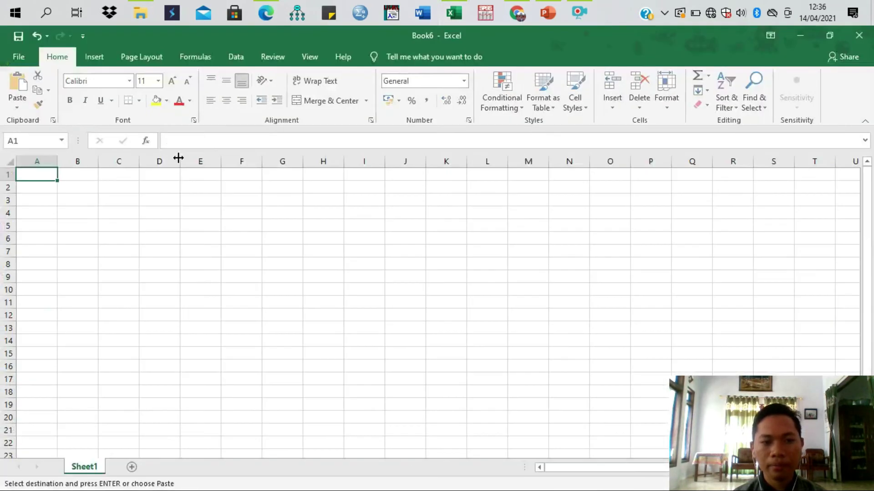
# Paste the copied data as values only at A1 and centre it vertically and horizontally
pyautogui.click(19, 108)
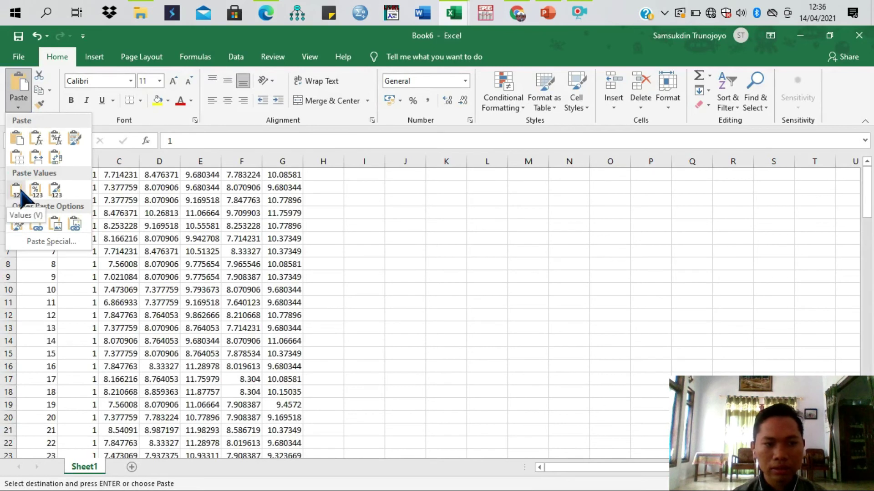
pyautogui.click(20, 190)
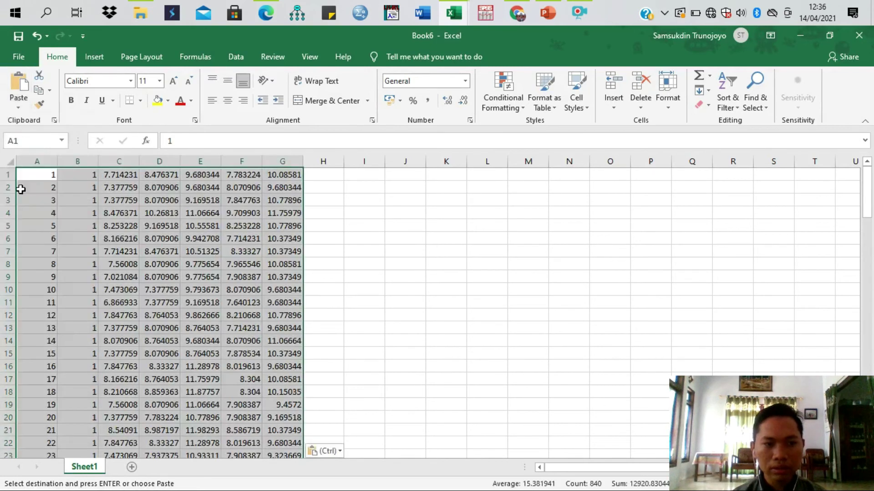
pyautogui.click(229, 85)
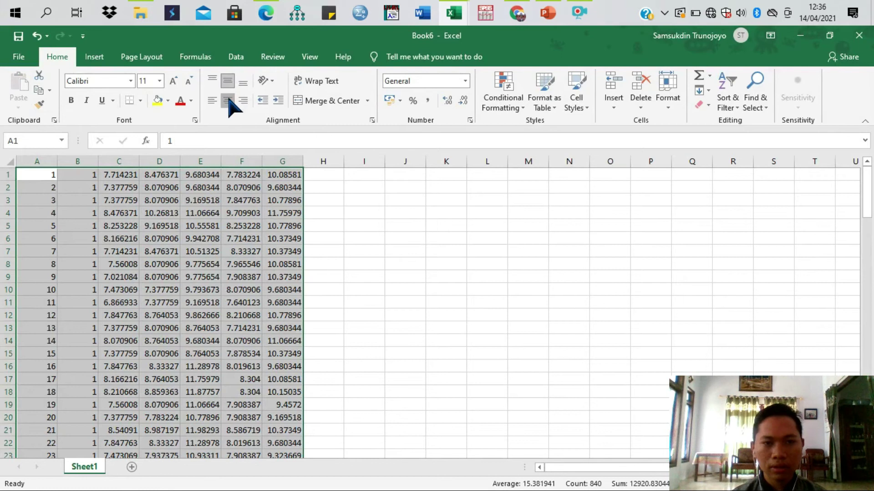
pyautogui.click(229, 100)
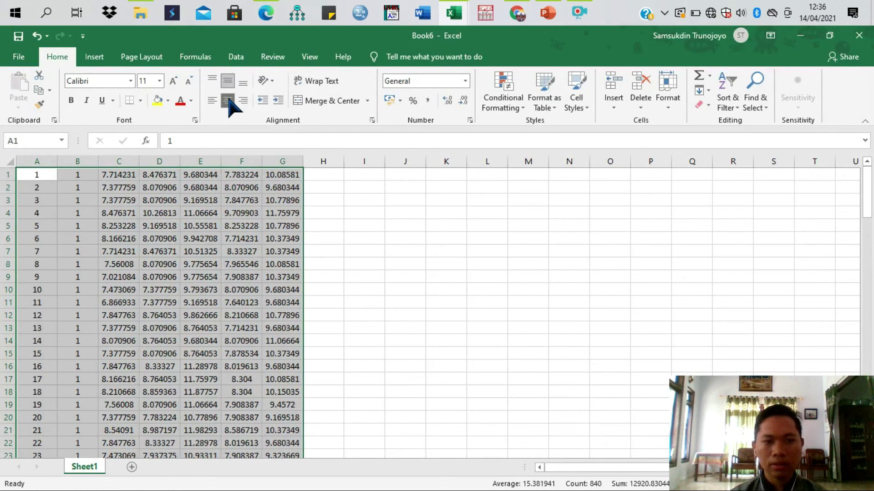
# Save the workbook in the FRONT41-xp1 folder as Eg1-uts6.txt in Text (MS-DOS) format, and close it
pyautogui.click(19, 36)
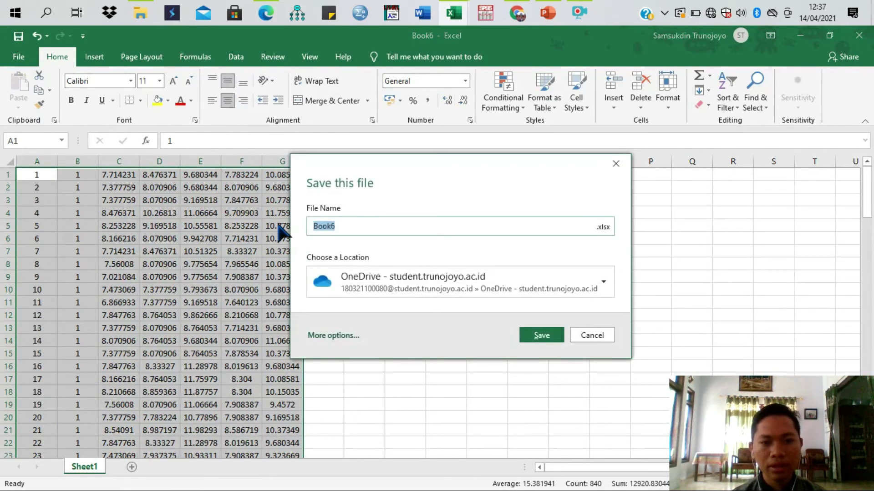
pyautogui.click(329, 338)
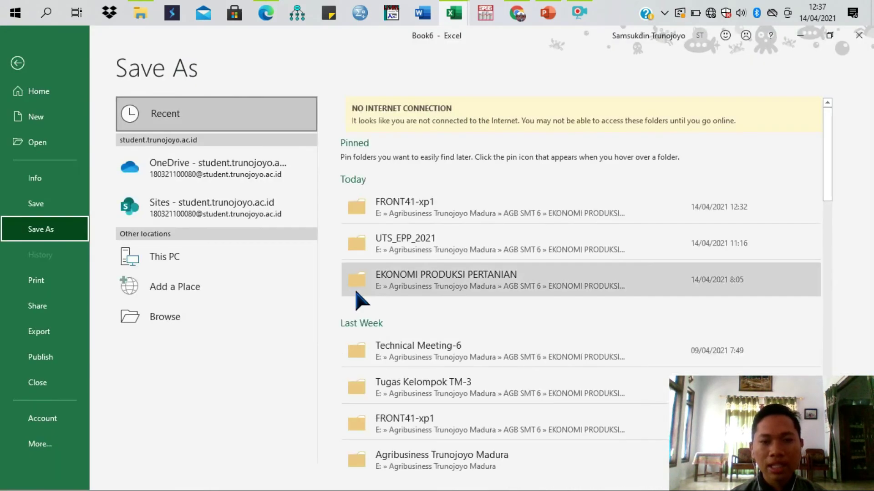
pyautogui.click(411, 214)
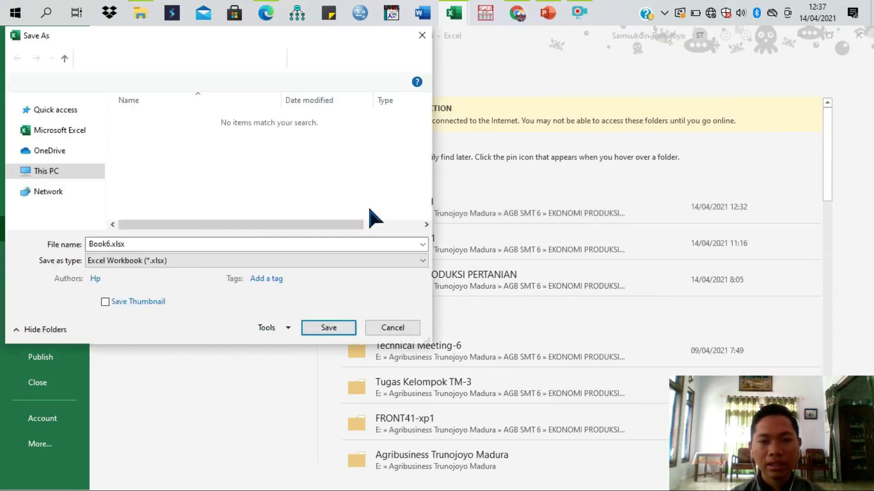
pyautogui.click(143, 264)
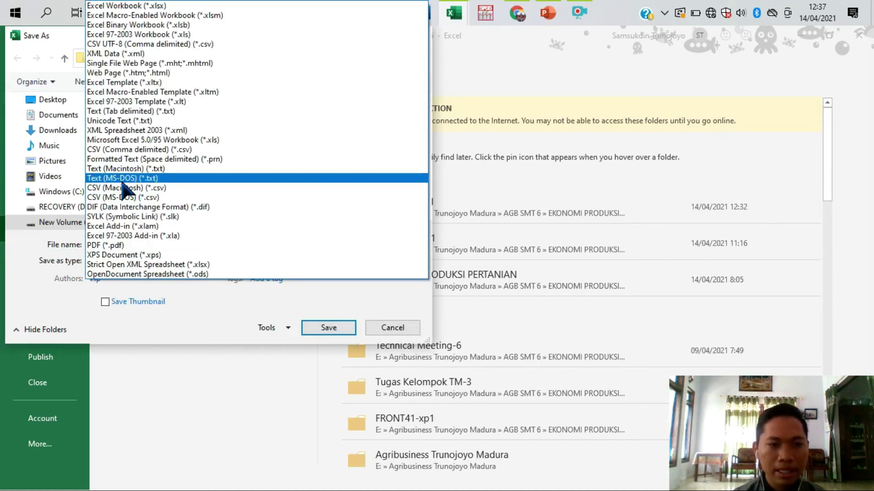
pyautogui.click(146, 180)
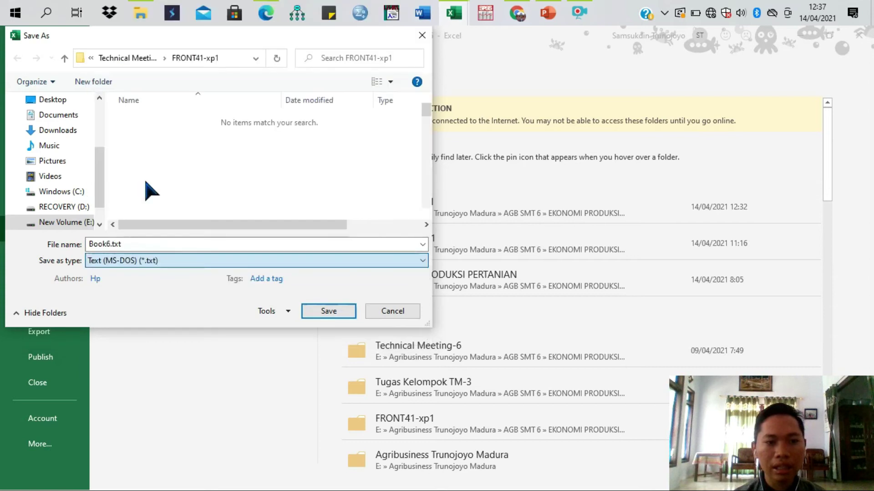
pyautogui.doubleClick(112, 244)
pyautogui.click(111, 245)
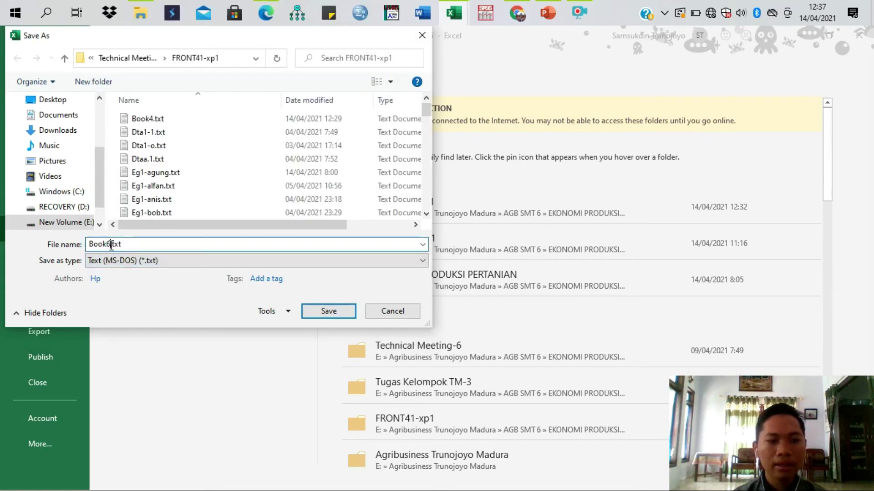
pyautogui.press('BackSpace')
pyautogui.write('Eg1-uts')
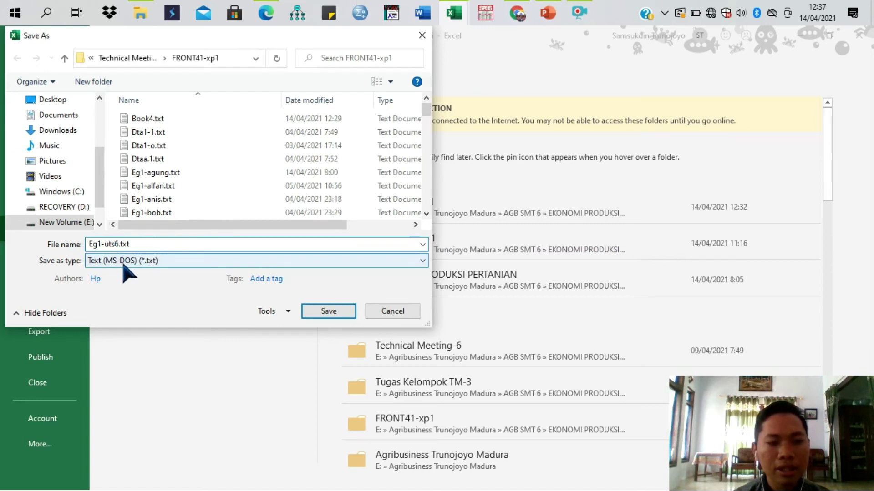
pyautogui.click(344, 311)
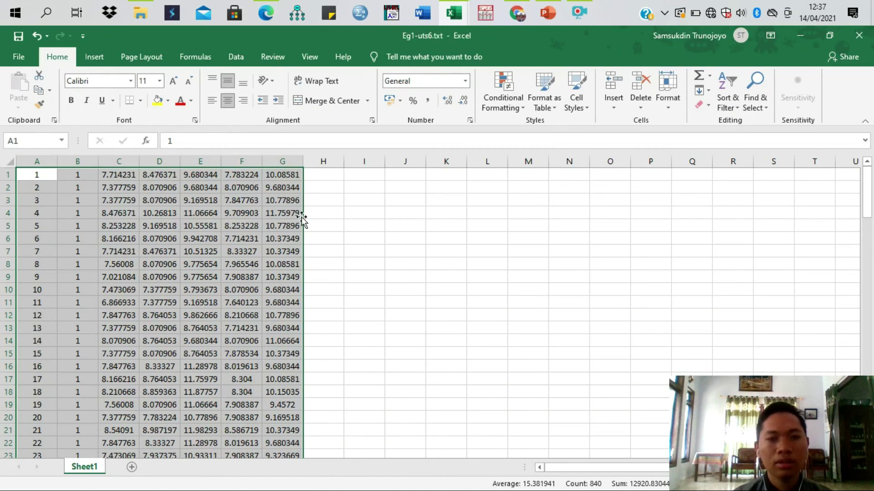
pyautogui.click(859, 35)
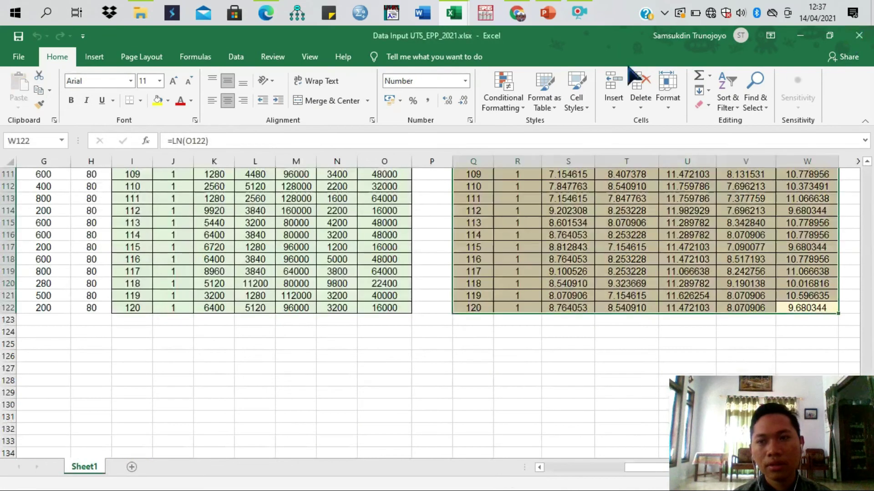
# Switch to File Explorer, locate Eg1-uts6.txt in the FRONT41-xp1 folder, and launch front41.exe from there
pyautogui.click(140, 12)
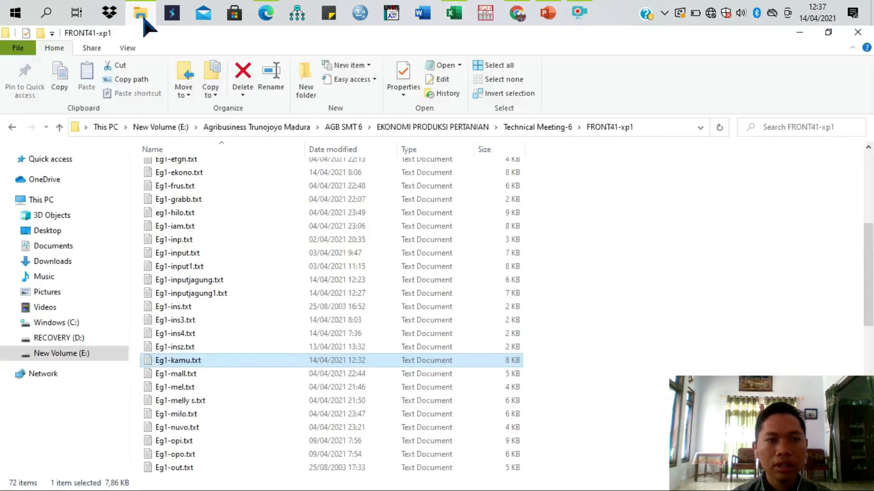
pyautogui.click(12, 127)
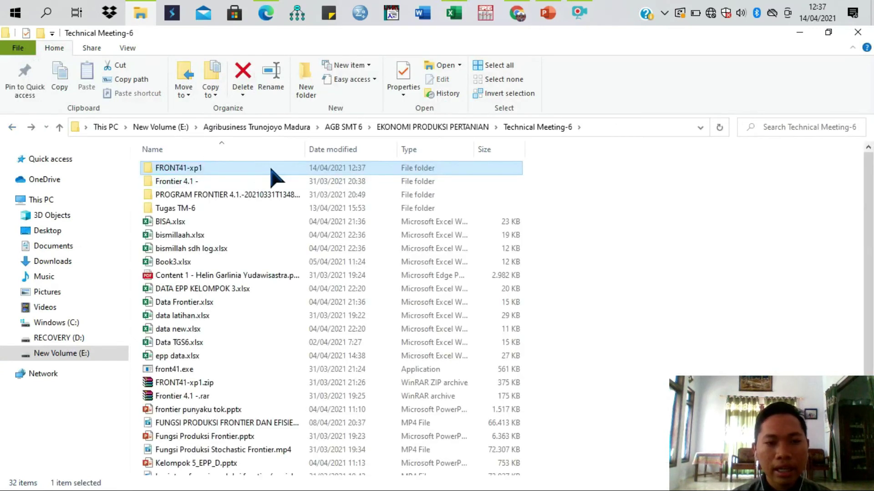
pyautogui.doubleClick(272, 169)
pyautogui.moveTo(872, 191); pyautogui.dragTo(872, 317)
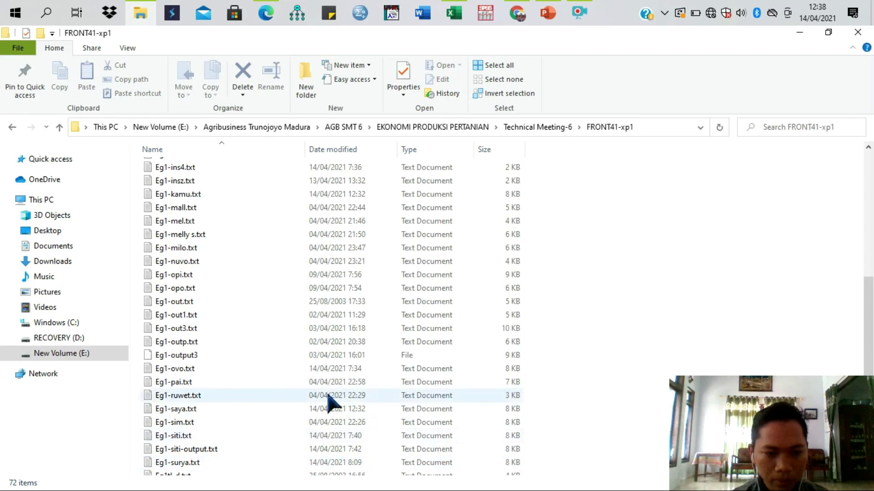
pyautogui.scroll(-2, 866, 309)
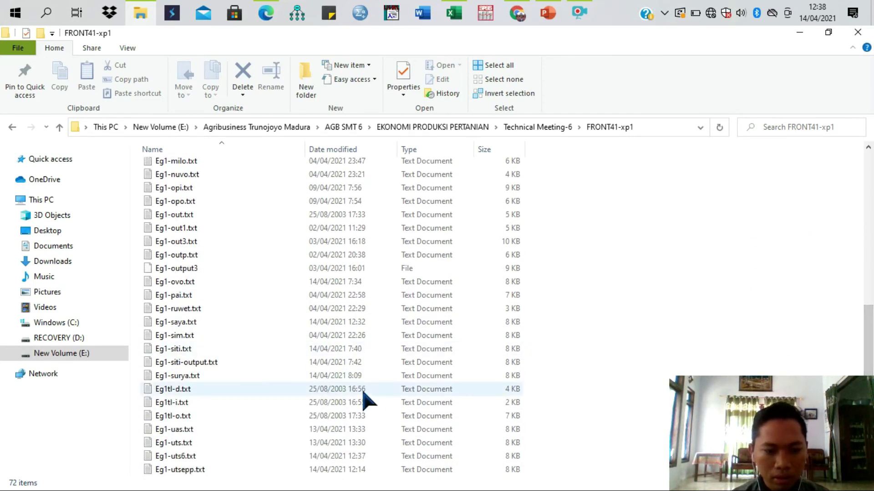
pyautogui.doubleClick(247, 457)
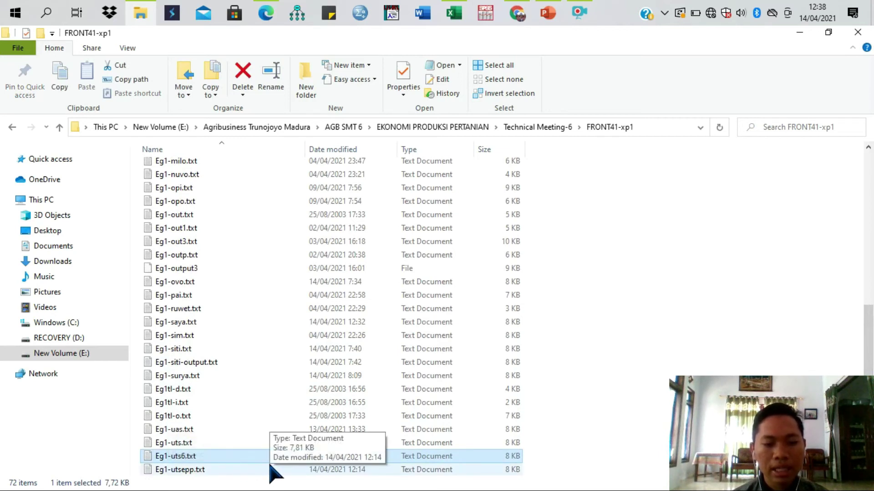
pyautogui.scroll(-4, 815, 327)
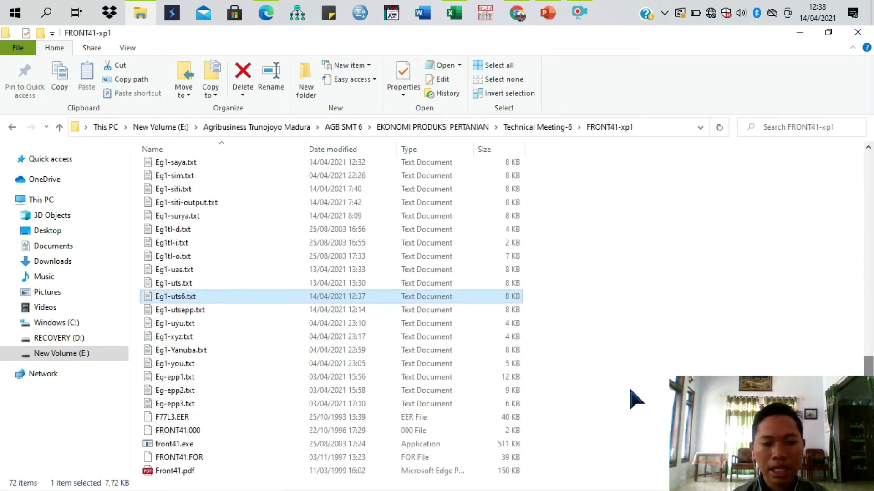
pyautogui.click(438, 445)
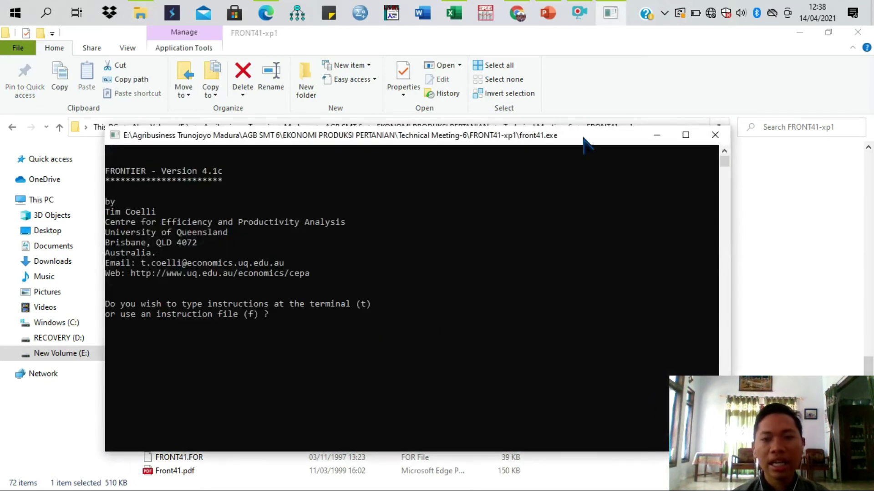
# Maximize the FRONTIER window, choose to give instructions at the terminal (t), and select the error components model (1)
pyautogui.click(686, 135)
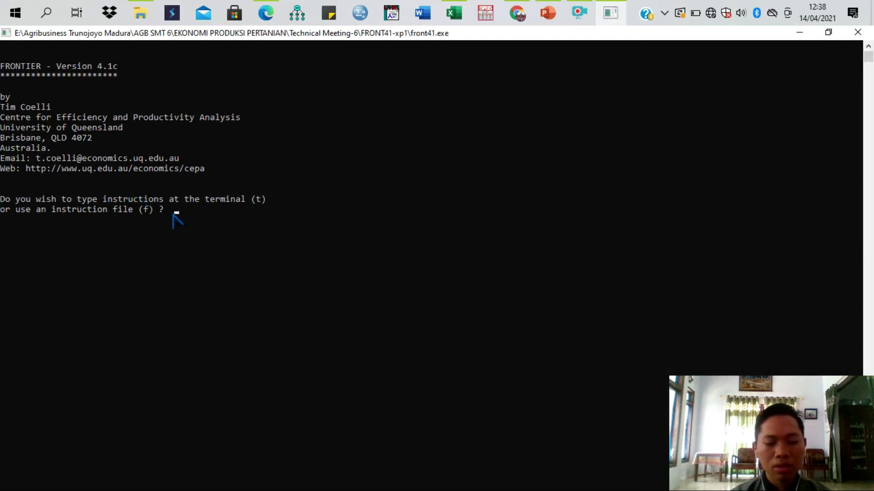
pyautogui.press('BackSpace')
pyautogui.write('t')
pyautogui.press('Return')
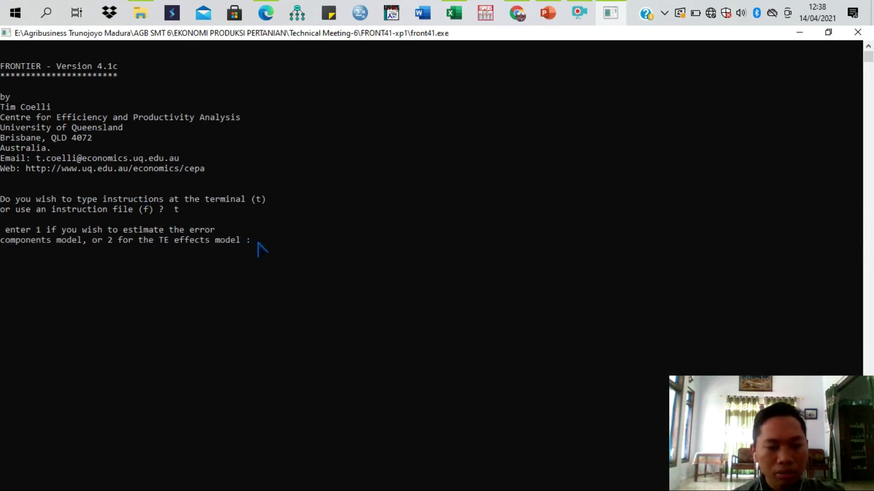
pyautogui.press('Return')
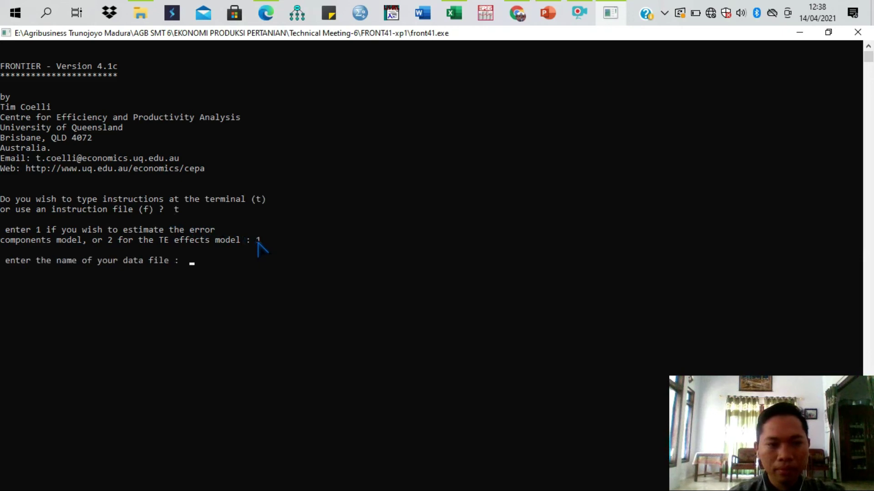
# Specify Eg1-uts6.txt as the data file and Eg1-uts7.txt as the output file
pyautogui.write('Eg1')
pyautogui.write('-')
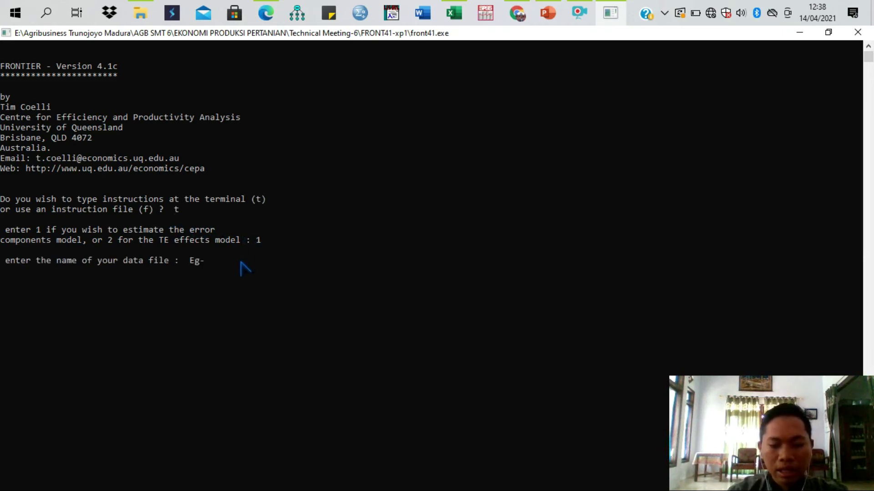
pyautogui.write('uts6')
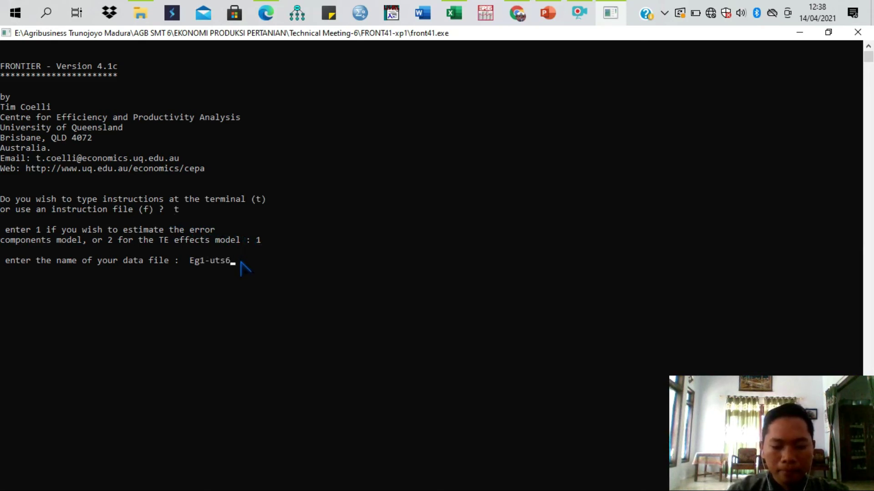
pyautogui.write('.txt')
pyautogui.press('Return')
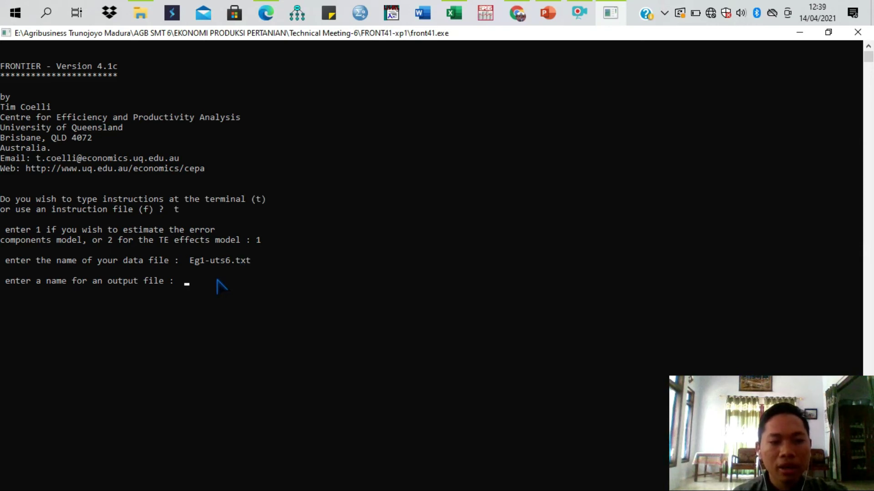
pyautogui.write('Eg1-uts7.txt')
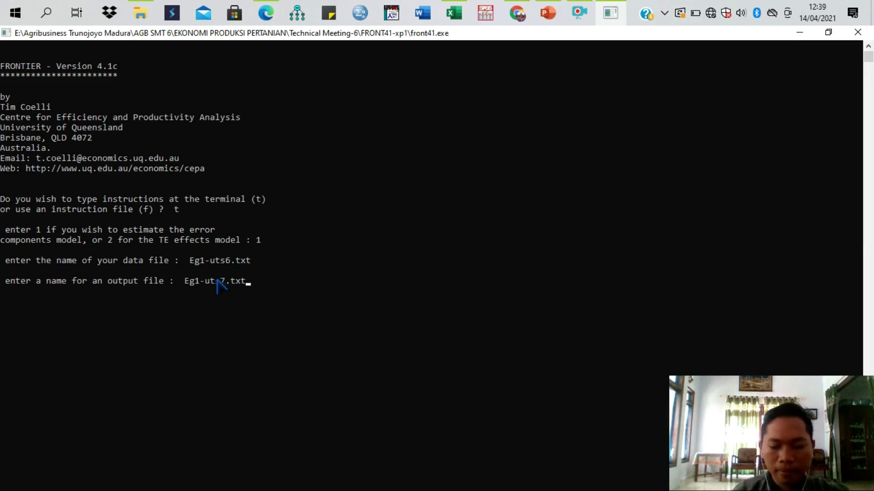
pyautogui.press('Return')
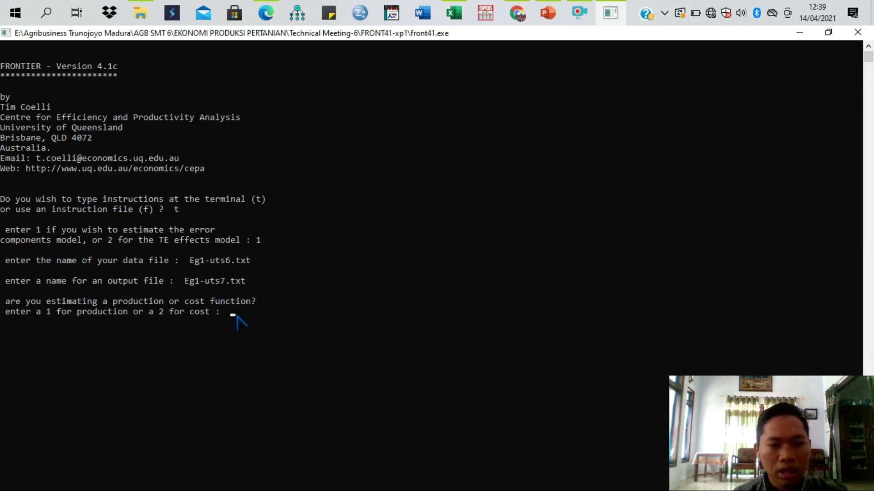
# Choose a production function (1) and answer y for the dependent variable being logged
pyautogui.write('1')
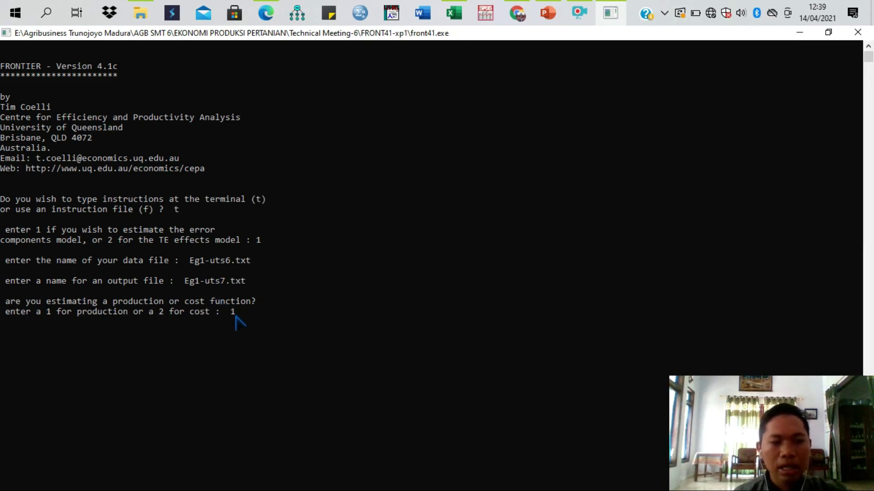
pyautogui.press('Return')
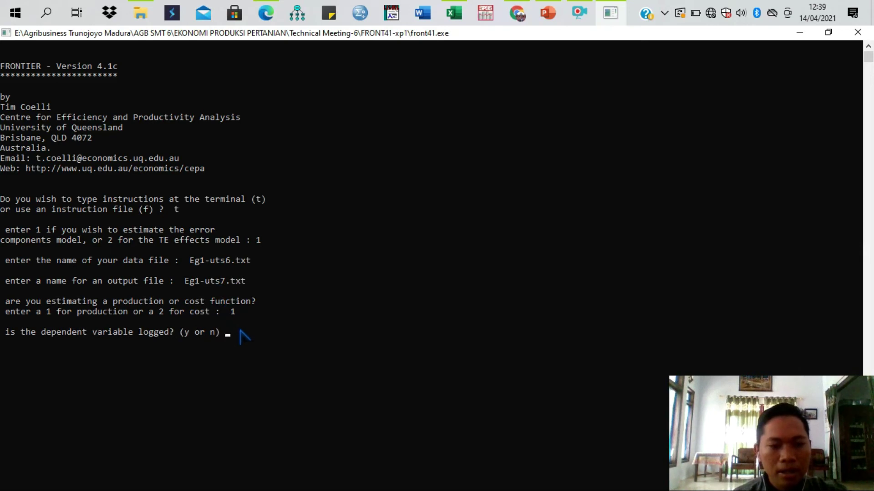
pyautogui.write('y')
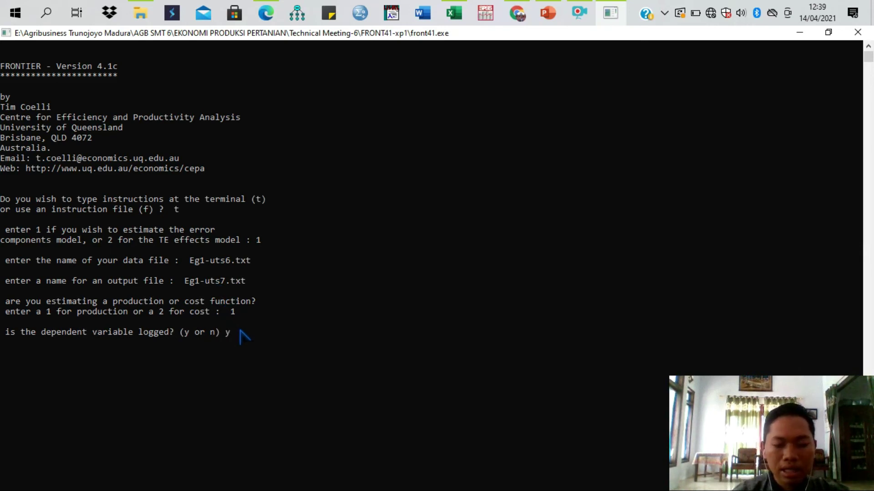
pyautogui.press('Return')
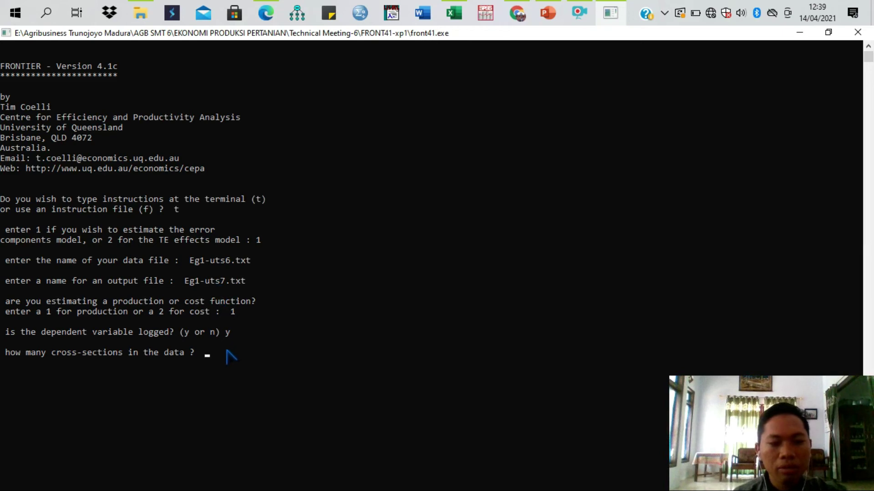
# Enter 120 cross-sections, 1 time period and 120 total observations for the data
pyautogui.write('120')
pyautogui.press('Return')
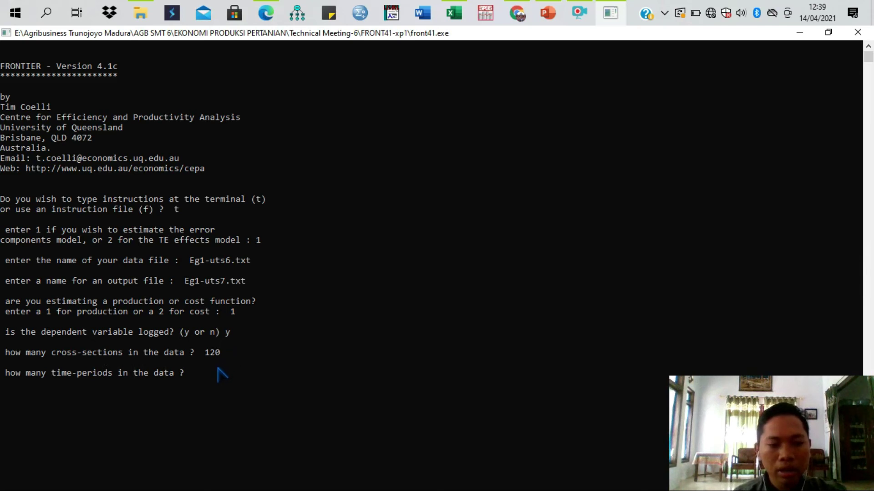
pyautogui.write('1')
pyautogui.press('Return')
pyautogui.write('120')
pyautogui.press('Return')
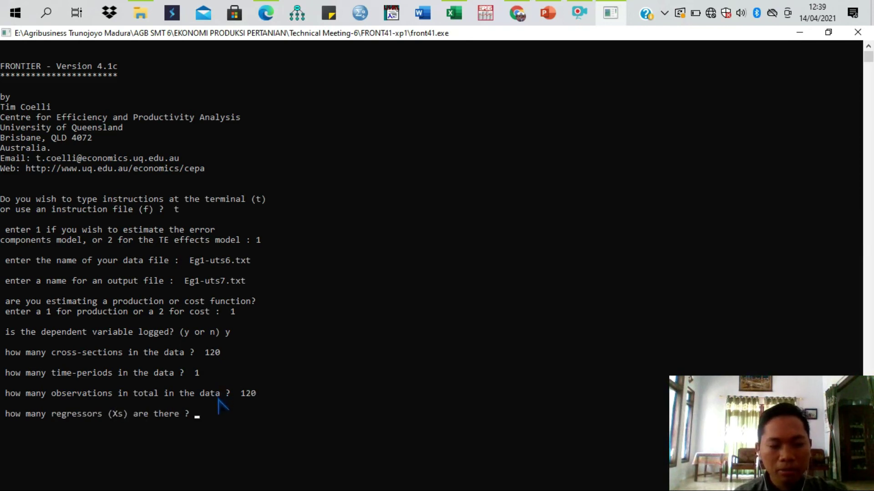
# Set 4 regressors, exclude mu, decline to supply starting values, and run the estimation
pyautogui.write('4')
pyautogui.press('Return')
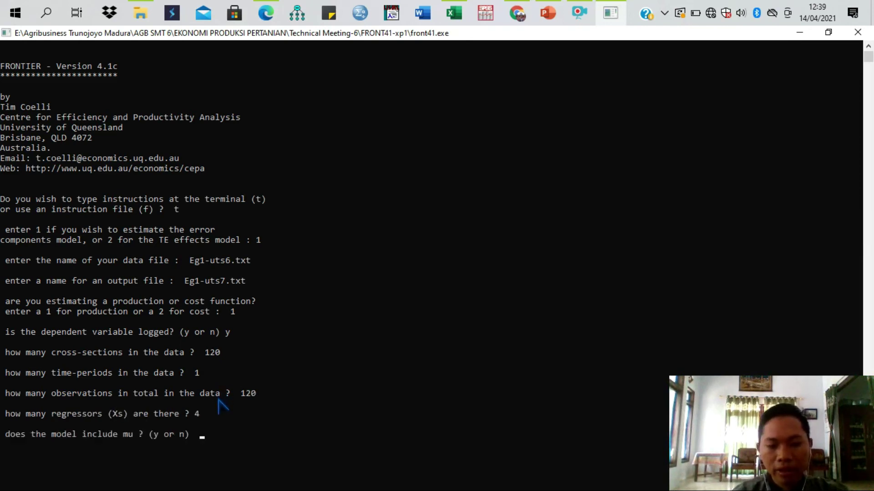
pyautogui.write('n')
pyautogui.press('Return')
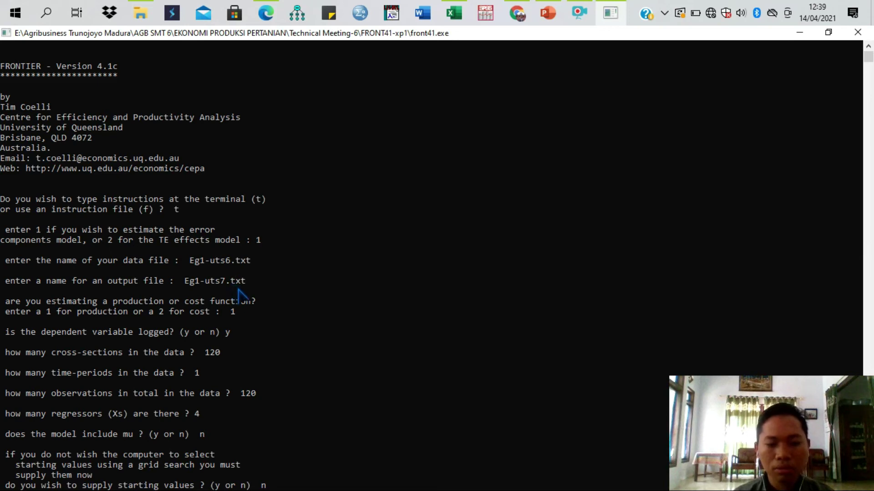
pyautogui.press('Return')
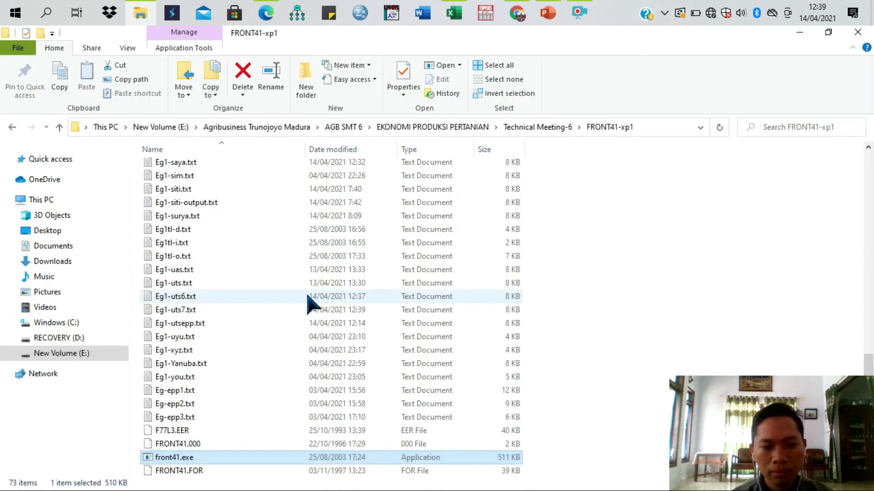
# Open the output file Eg1-uts7.txt, maximize it, and examine the final MLE estimates and the LR test of the one-sided error
pyautogui.click(191, 313)
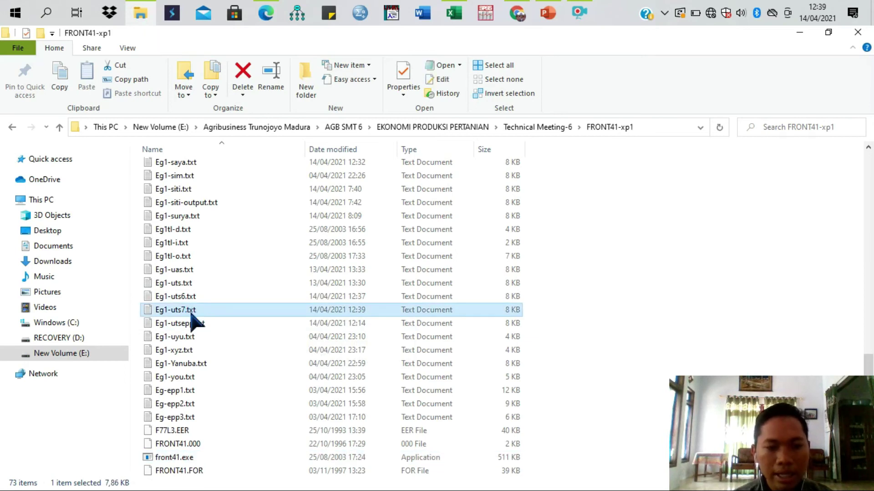
pyautogui.doubleClick(206, 311)
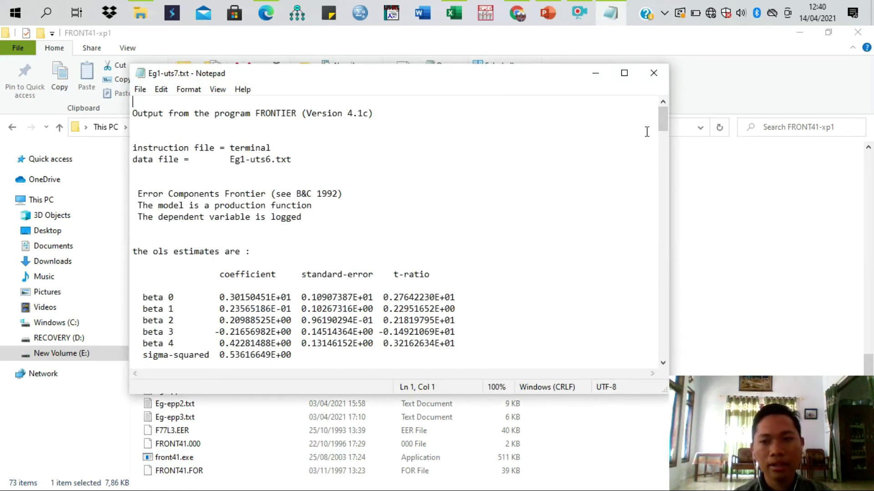
pyautogui.moveTo(663, 129); pyautogui.dragTo(671, 184)
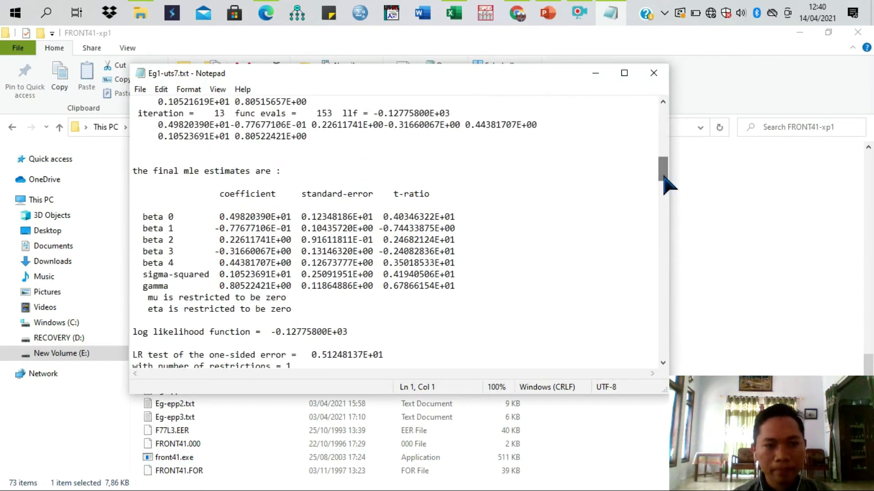
pyautogui.click(623, 73)
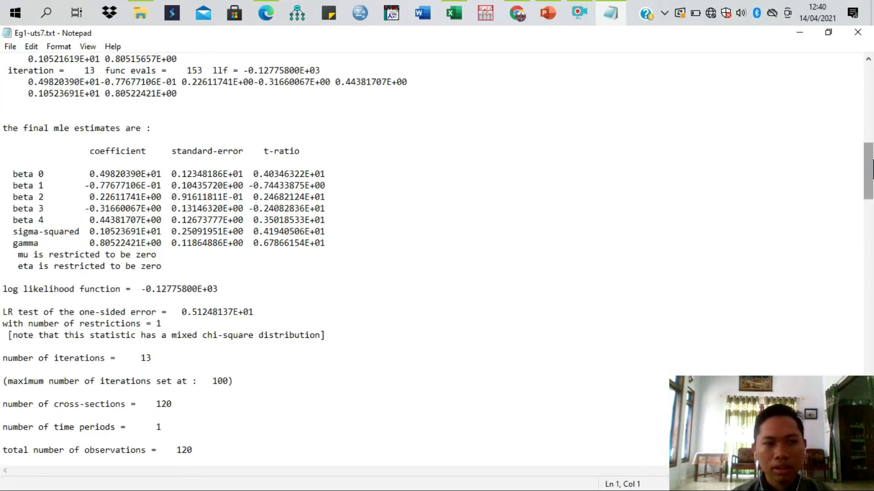
pyautogui.scroll(-1, 645, 156)
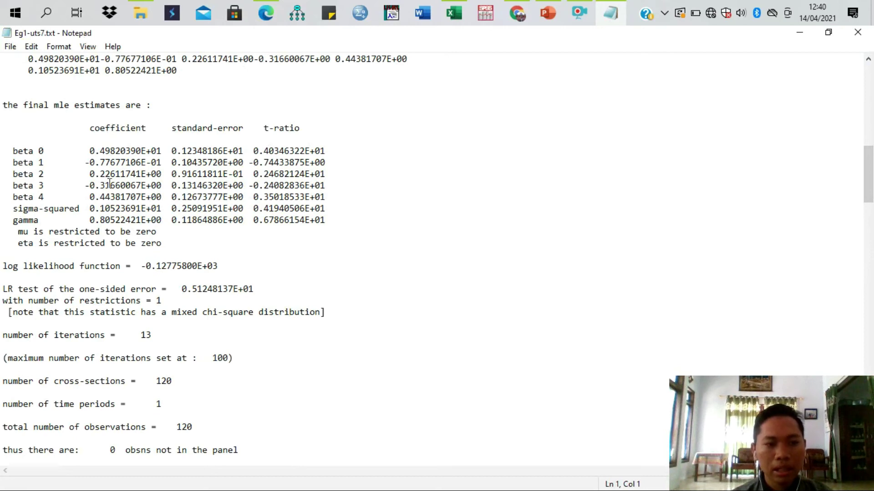
pyautogui.moveTo(4, 290); pyautogui.dragTo(127, 295)
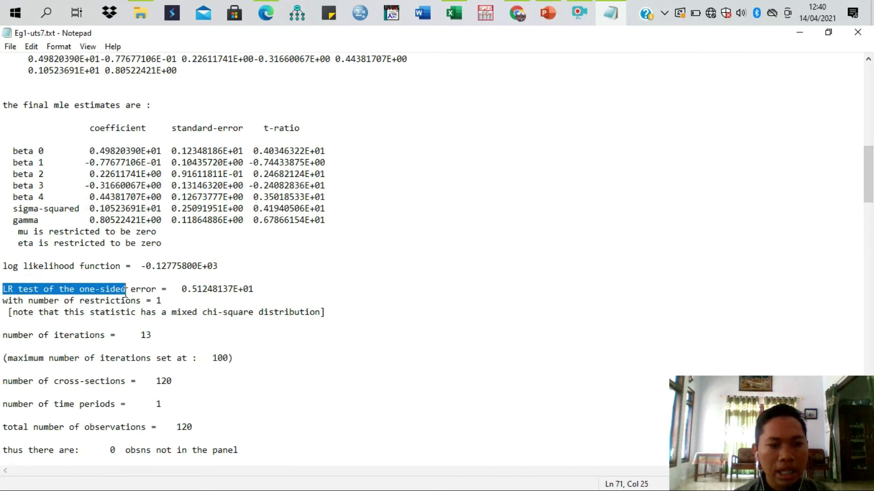
# Review the technical efficiency estimates down to the mean efficiency, return to the start of the output, and close the file
pyautogui.moveTo(870, 200); pyautogui.dragTo(871, 288)
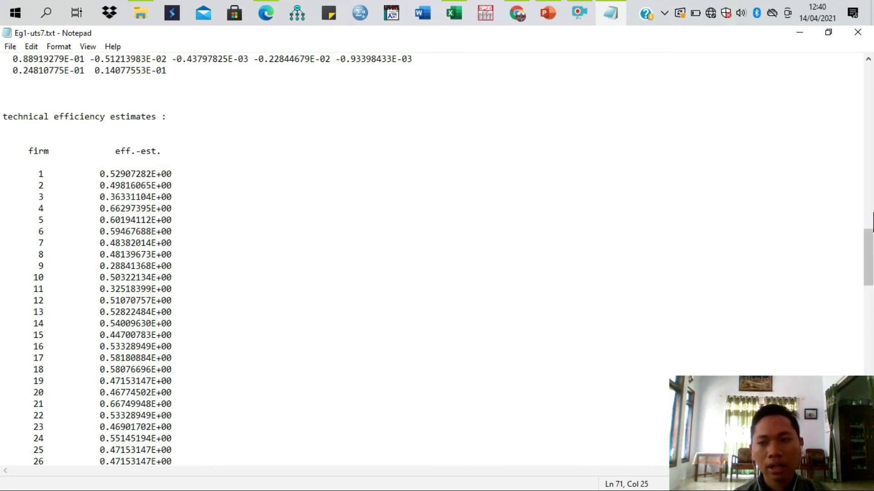
pyautogui.moveTo(870, 257); pyautogui.dragTo(868, 436)
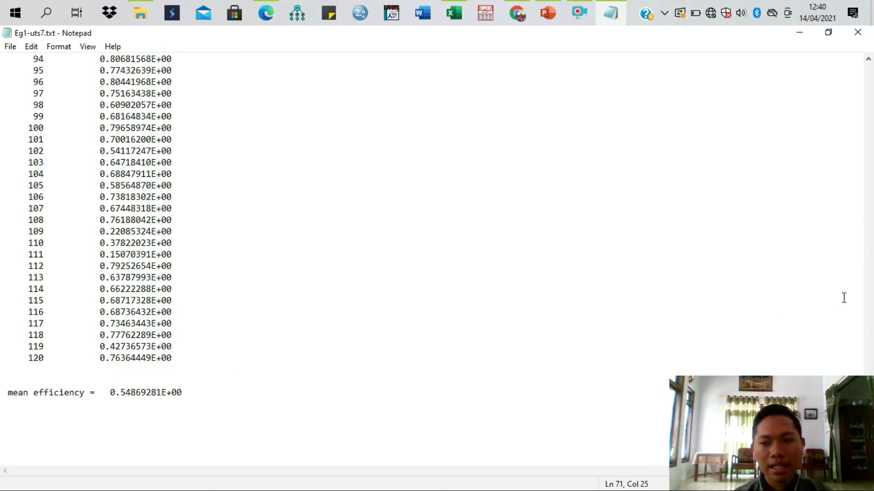
pyautogui.click(869, 308)
pyautogui.moveTo(869, 309); pyautogui.dragTo(870, 86)
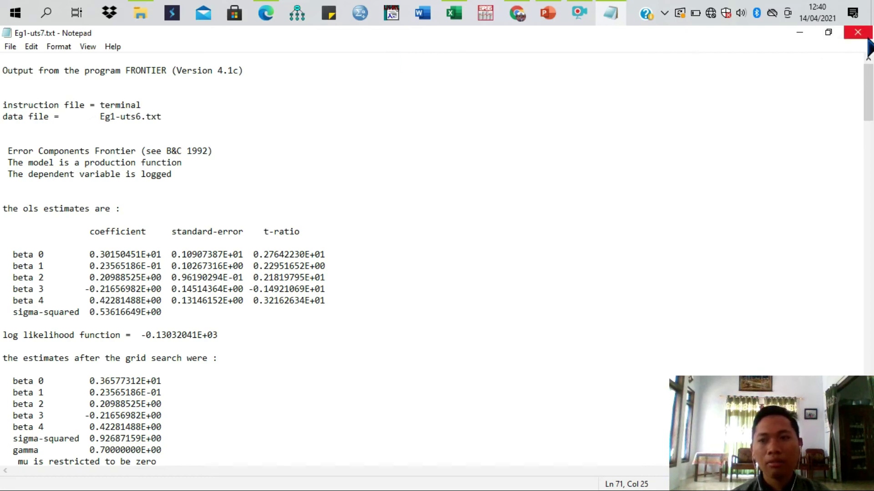
pyautogui.click(857, 33)
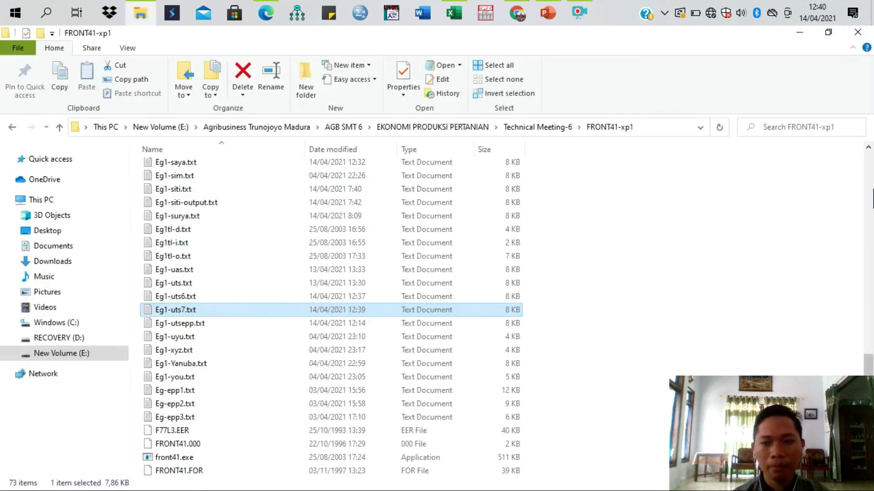
# Locate the instruction file Eg1-ins.txt in the FRONT41-xp1 folder and open it
pyautogui.moveTo(870, 364); pyautogui.dragTo(870, 353)
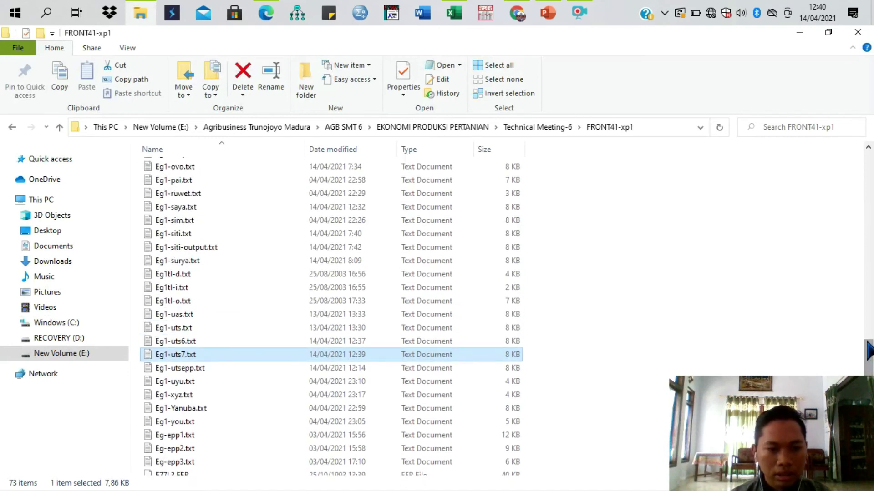
pyautogui.moveTo(869, 350); pyautogui.dragTo(865, 213)
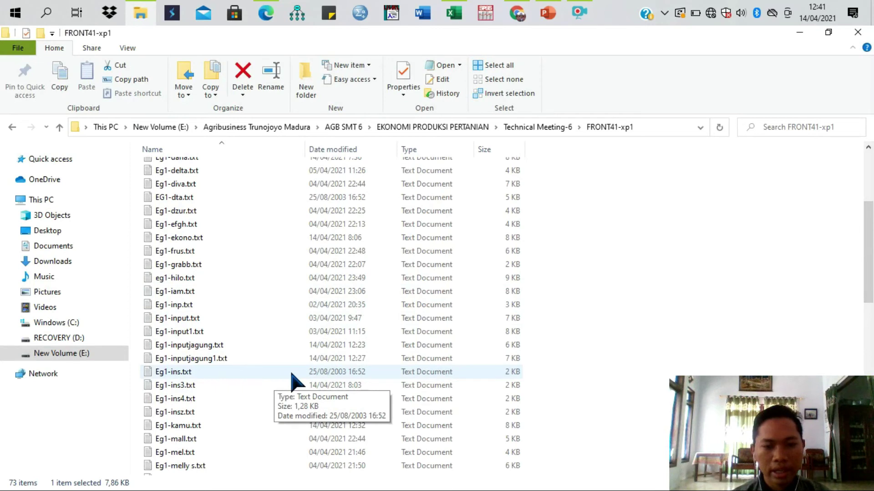
pyautogui.doubleClick(196, 373)
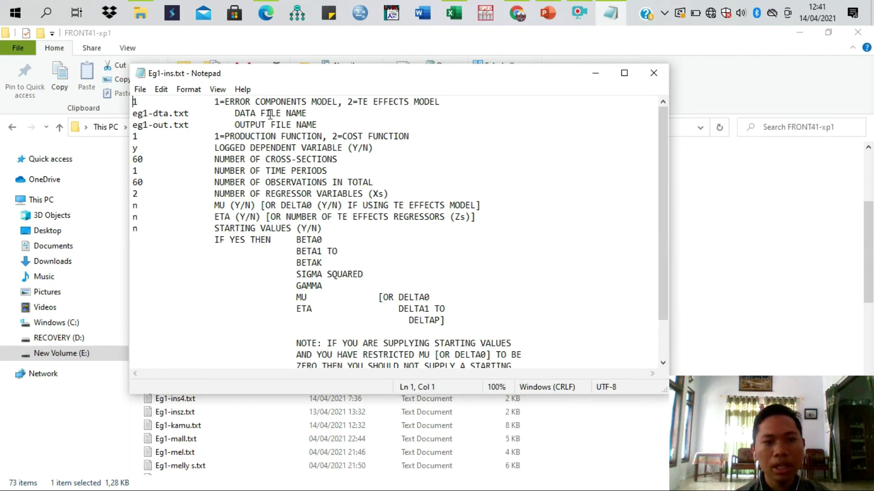
# Change the data file name in the instruction file to Eg1-uts6.txt
pyautogui.click(168, 114)
pyautogui.press('BackSpace')
pyautogui.press('BackSpace')
pyautogui.press('BackSpace')
pyautogui.press('BackSpace')
pyautogui.press('BackSpace')
pyautogui.press('BackSpace')
pyautogui.press('BackSpace')
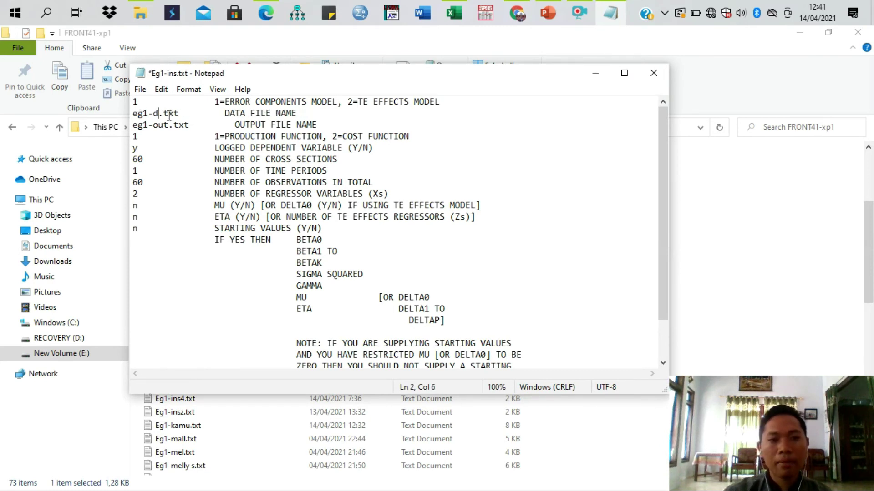
pyautogui.write('Eg1')
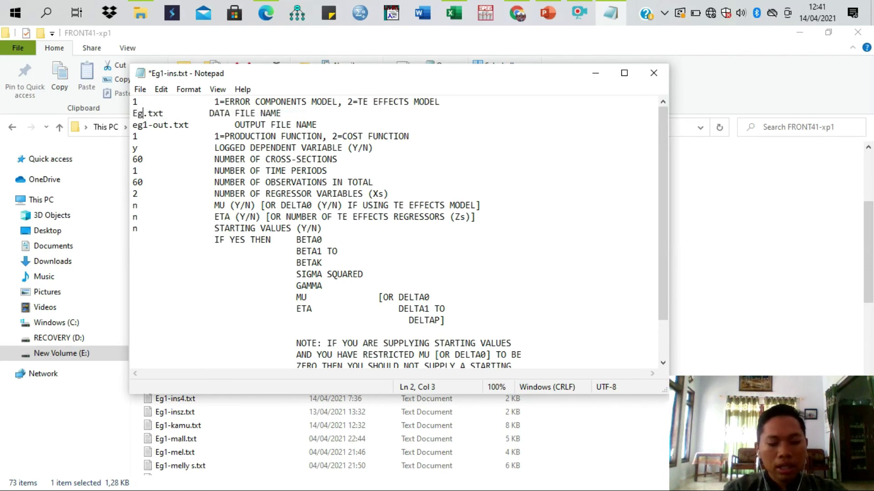
pyautogui.write('-')
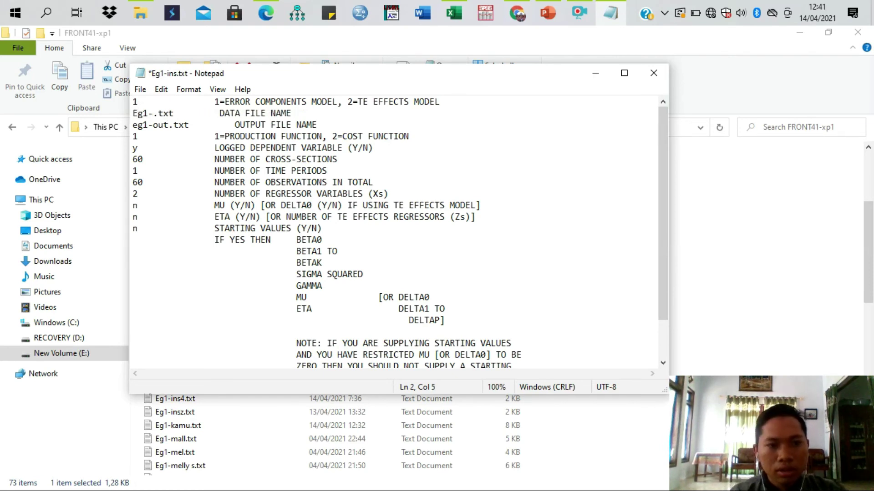
pyautogui.write('uts6')
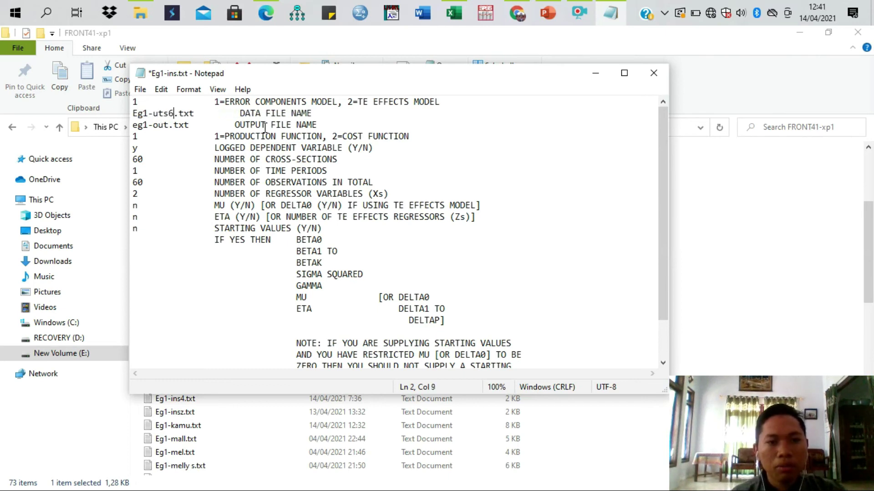
# Change the output file name in the instruction file to eg1-uts8.txt
pyautogui.click(168, 126)
pyautogui.press('BackSpace')
pyautogui.press('BackSpace')
pyautogui.press('BackSpace')
pyautogui.write('uts8')
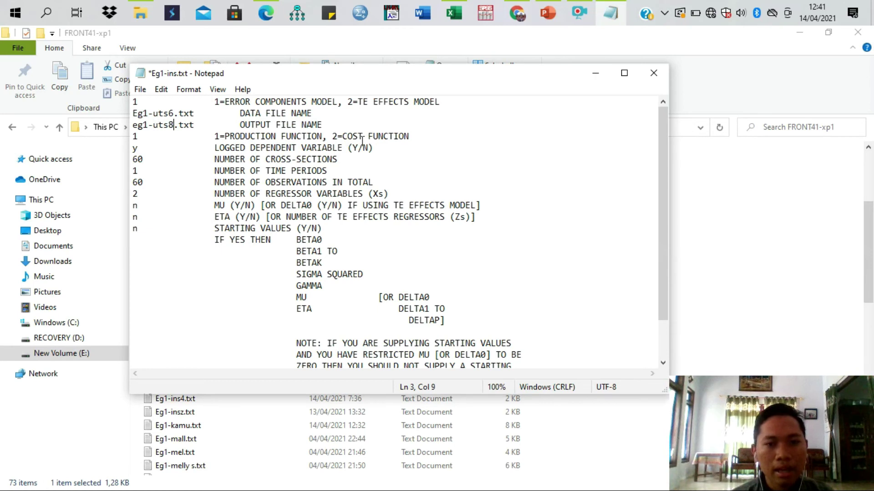
# Set the production function option to 1 and the number of cross-sections to 120 in the instruction file
pyautogui.click(140, 138)
pyautogui.press('BackSpace')
pyautogui.write('1')
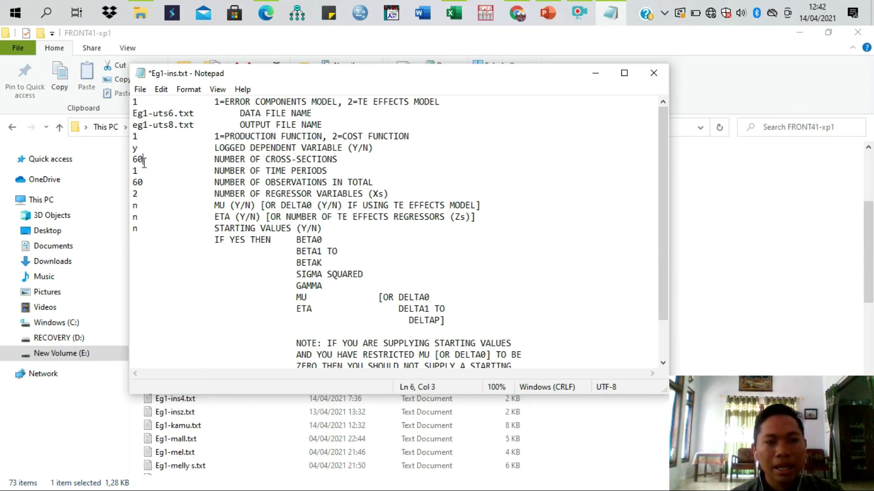
pyautogui.press('BackSpace')
pyautogui.press('BackSpace')
pyautogui.write('120')
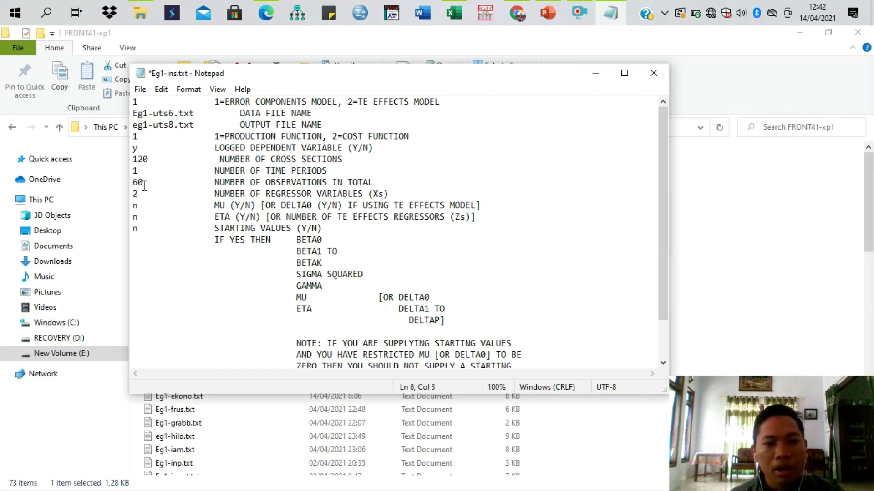
# Set the total number of observations to 120 and the number of regressor variables to 4
pyautogui.press('BackSpace')
pyautogui.press('BackSpace')
pyautogui.write('12')
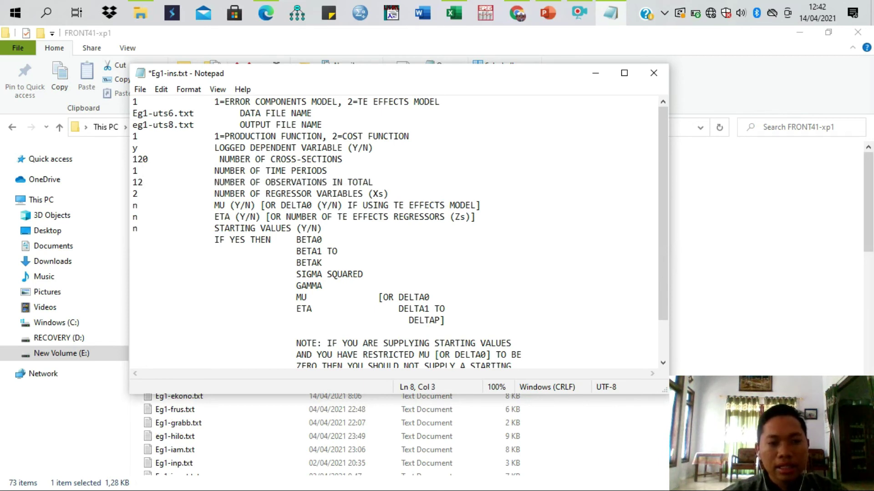
pyautogui.write('0')
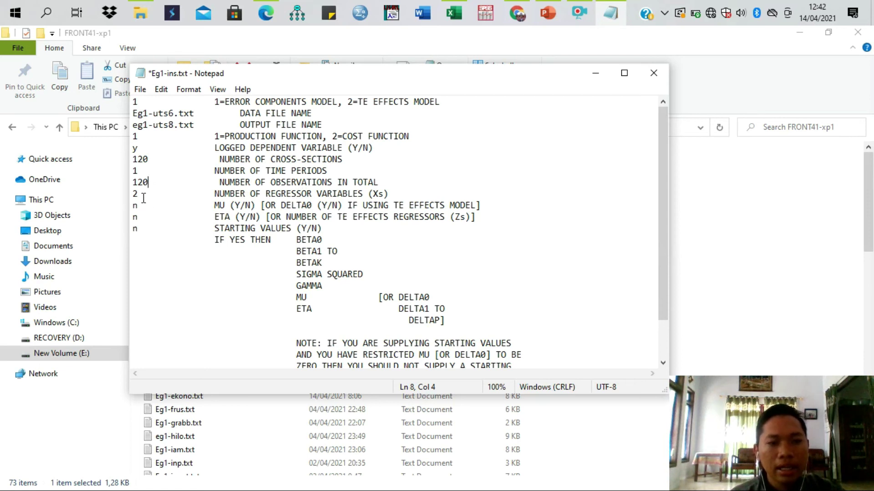
pyautogui.press('BackSpace')
pyautogui.write('4')
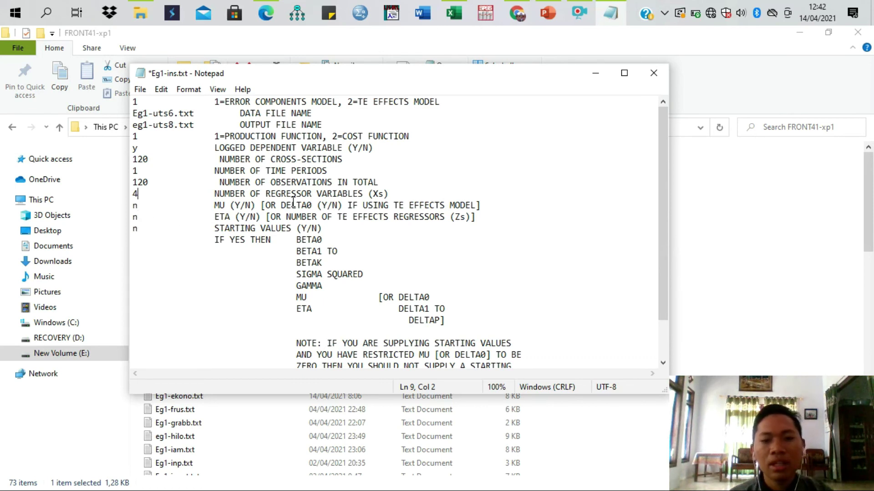
# Save the instruction file as a copy named Eg1-ins9.txt in the FRONT41-xp1 folder and close it
pyautogui.click(140, 90)
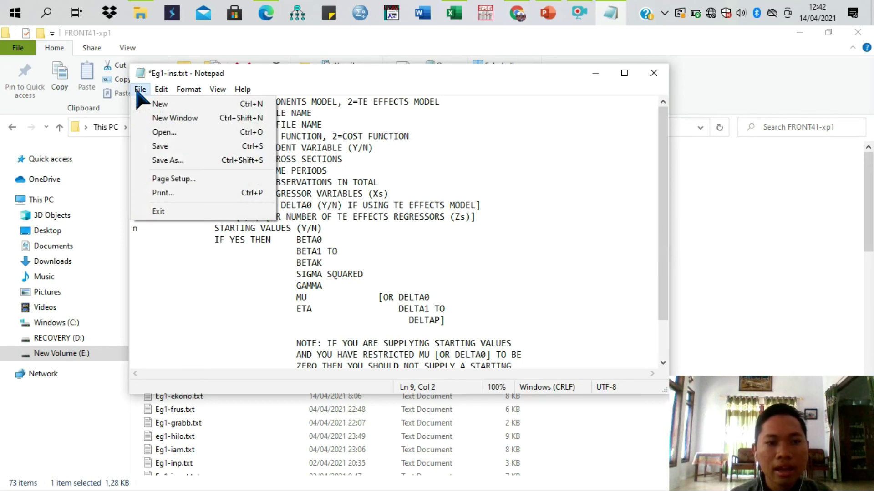
pyautogui.click(175, 161)
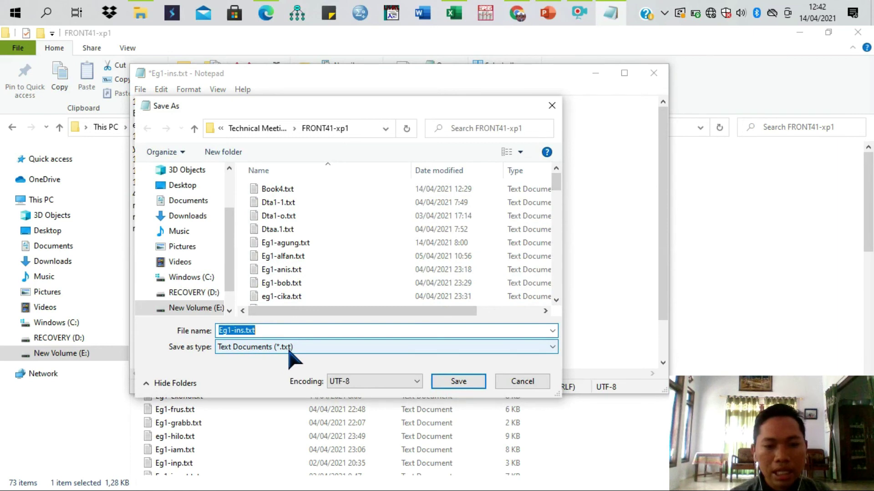
pyautogui.click(243, 330)
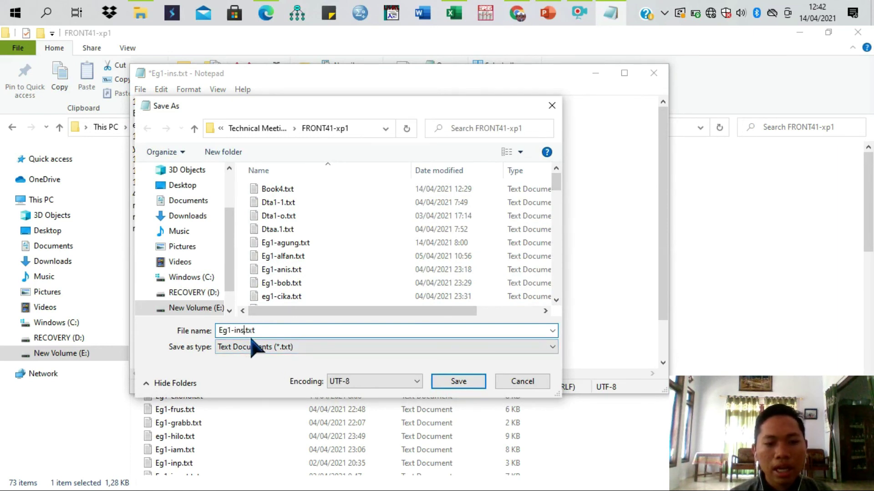
pyautogui.write('9')
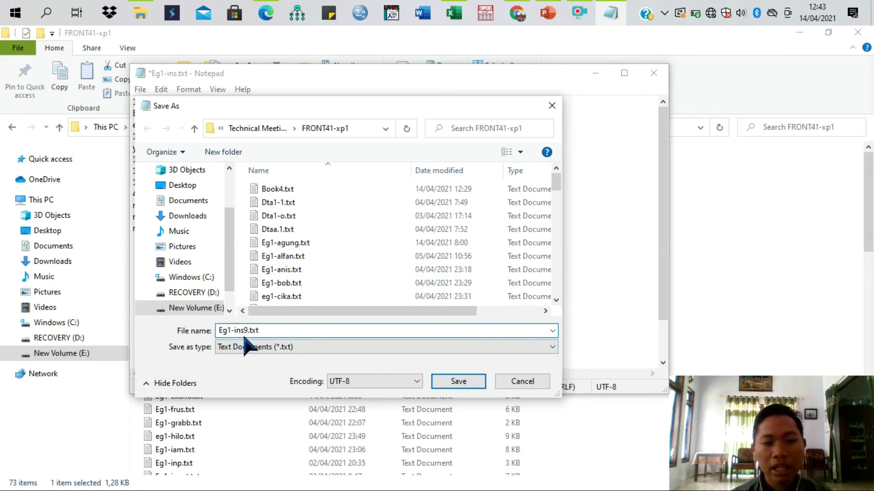
pyautogui.click(475, 384)
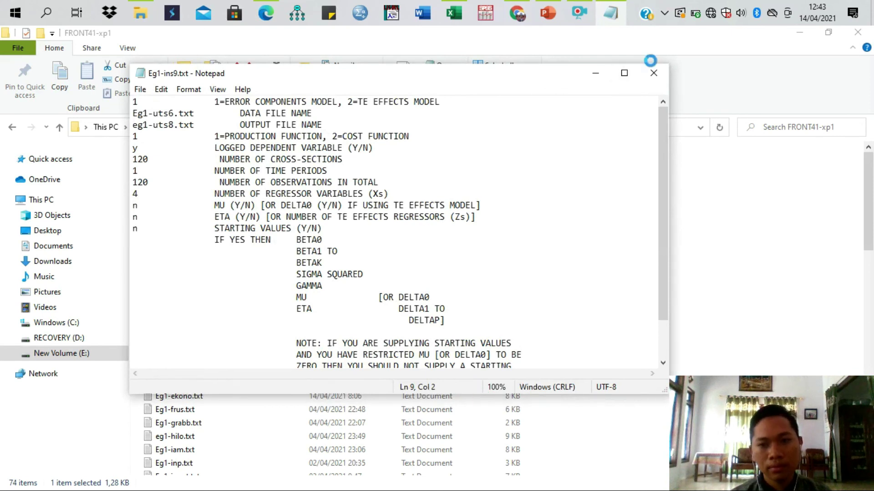
pyautogui.click(653, 75)
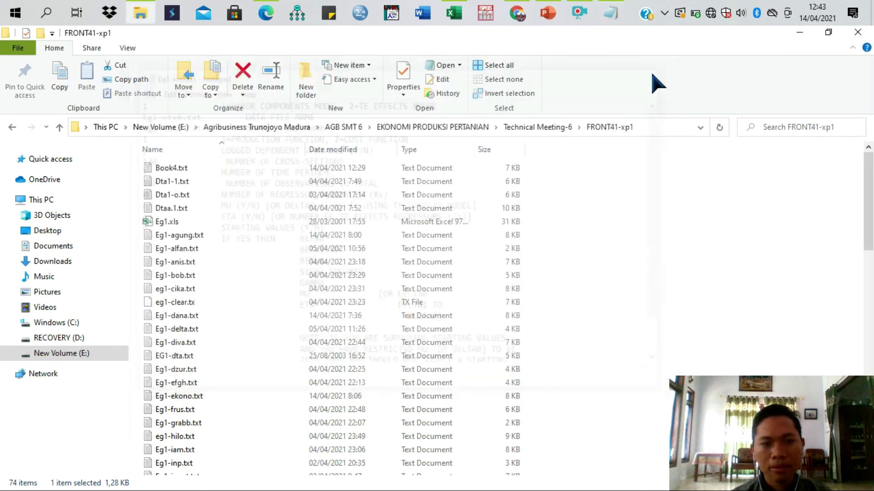
# Locate Eg1-ins9.txt, launch front41.exe, and run the analysis in instruction file mode (f) with Eg1-ins9.txt
pyautogui.moveTo(870, 225); pyautogui.dragTo(871, 268)
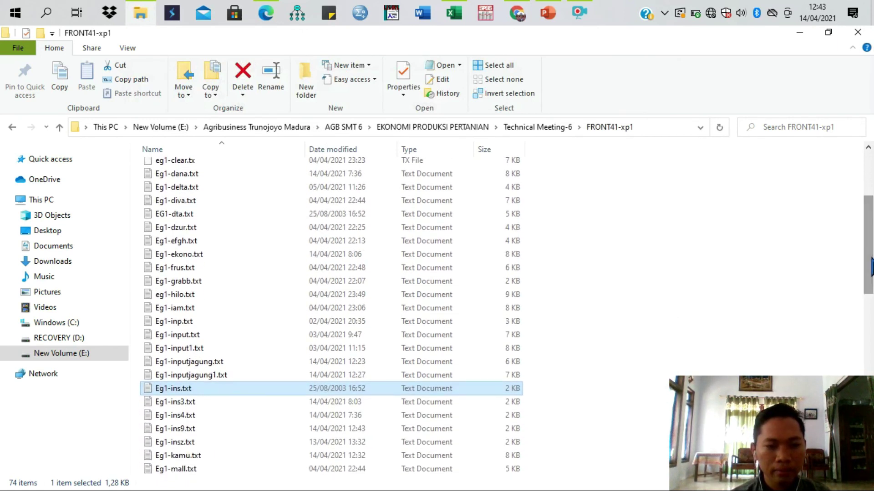
pyautogui.click(333, 430)
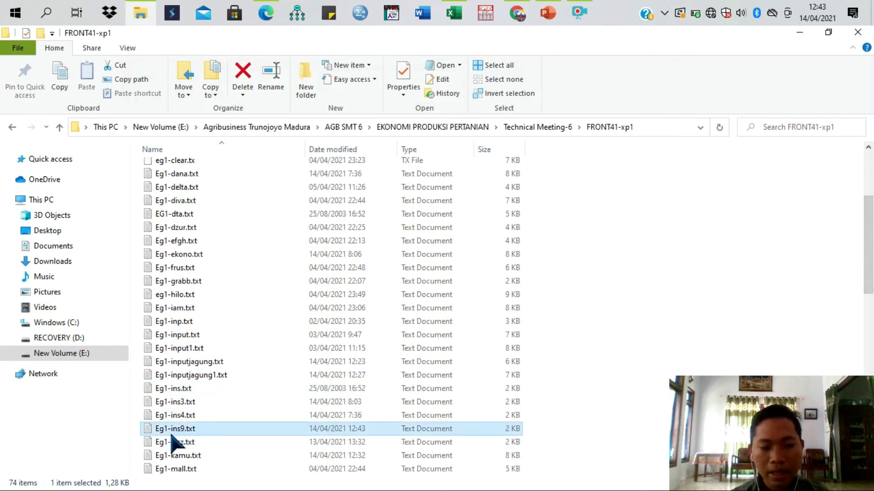
pyautogui.moveTo(870, 296); pyautogui.dragTo(870, 473)
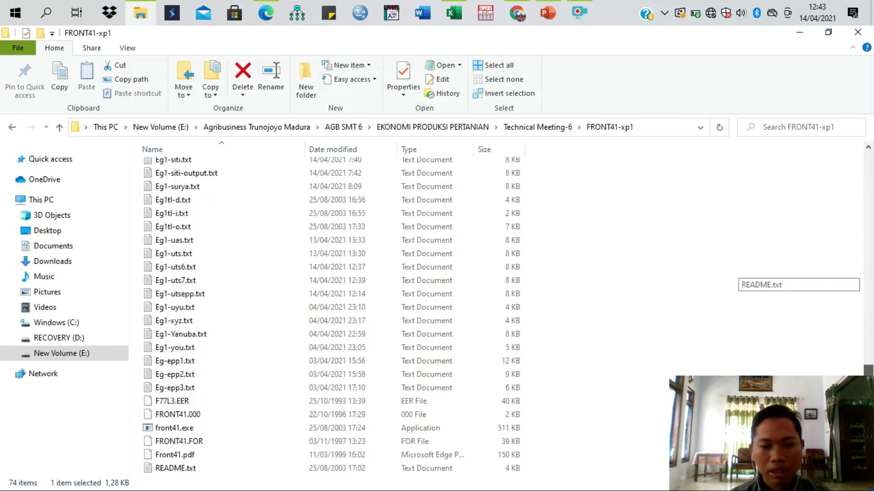
pyautogui.doubleClick(446, 430)
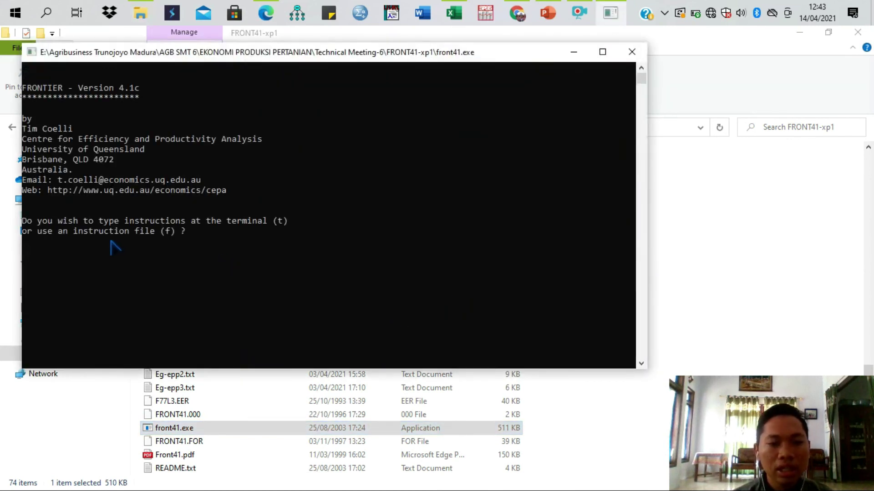
pyautogui.click(602, 52)
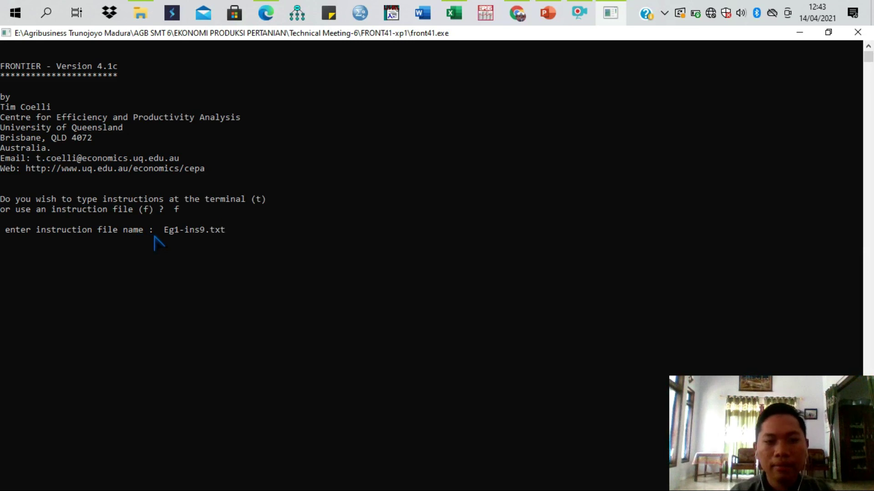
pyautogui.press('Return')
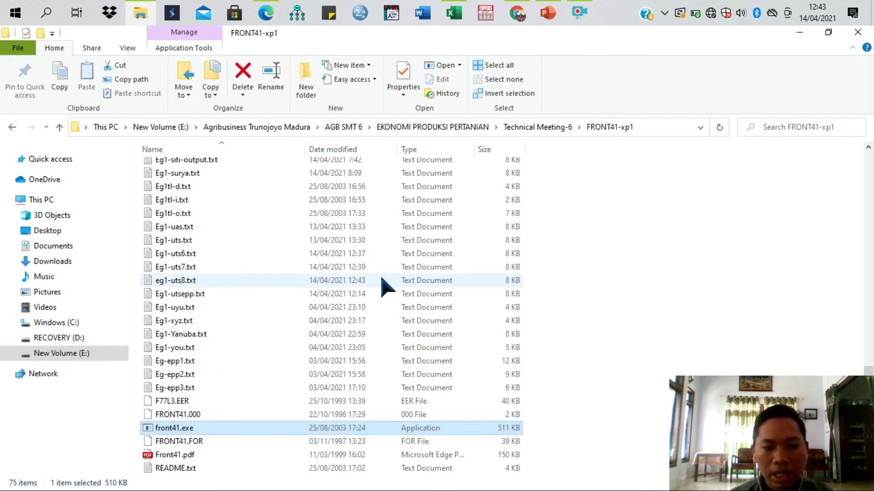
# Open the output file eg1-uts8.txt and check the data file and instruction file names in its header
pyautogui.doubleClick(194, 285)
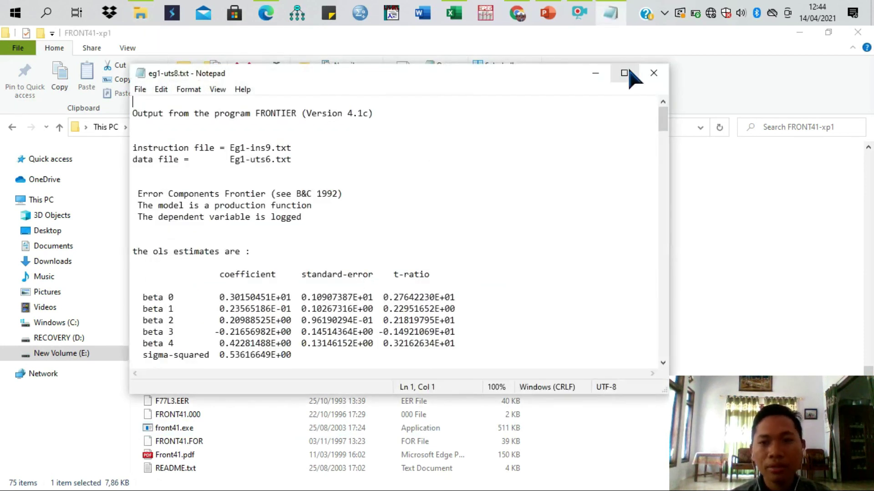
pyautogui.click(624, 73)
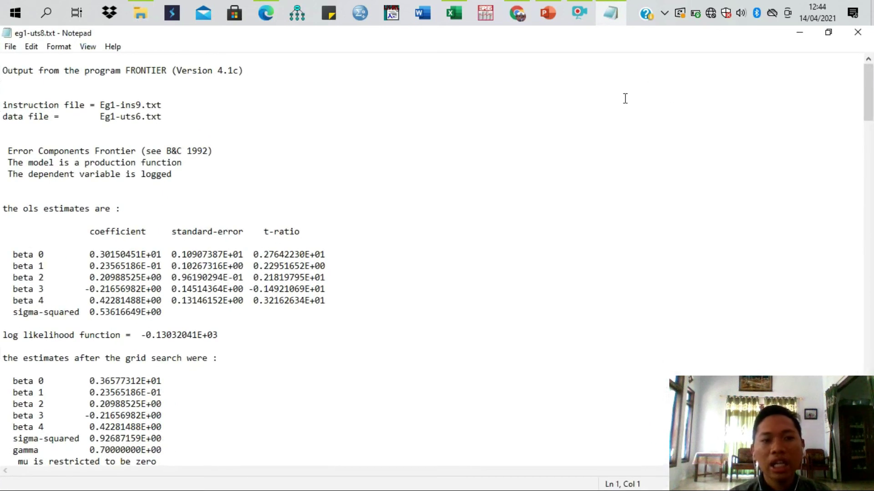
pyautogui.click(99, 117)
pyautogui.moveTo(99, 118); pyautogui.dragTo(181, 114)
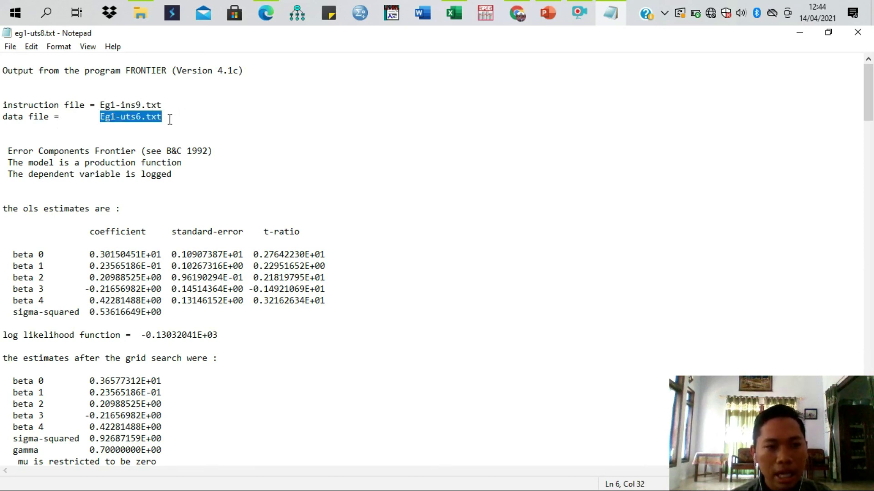
pyautogui.moveTo(95, 106); pyautogui.dragTo(166, 105)
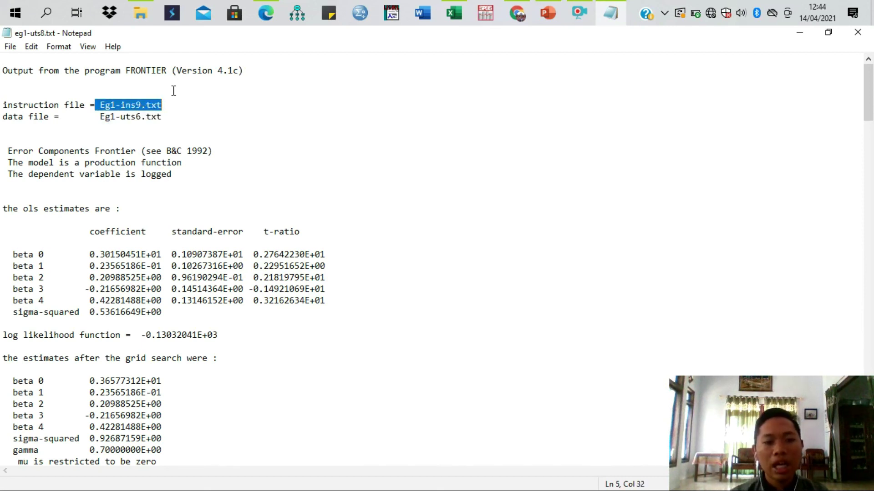
pyautogui.moveTo(868, 91)
pyautogui.mouseDown()
pyautogui.moveTo(868, 146)
pyautogui.moveTo(871, 91)
pyautogui.mouseUp()
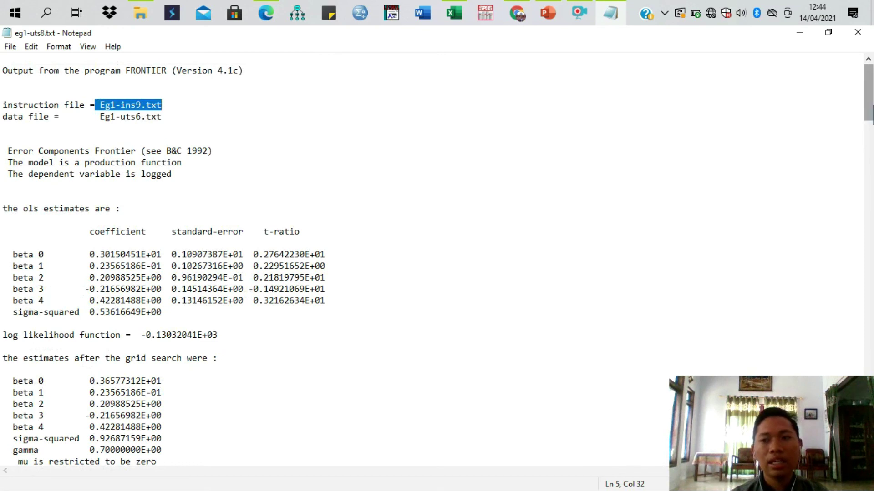
# Review the covariance matrix and technical efficiency estimates, return to the start of the output, and close the file
pyautogui.moveTo(871, 109); pyautogui.dragTo(871, 311)
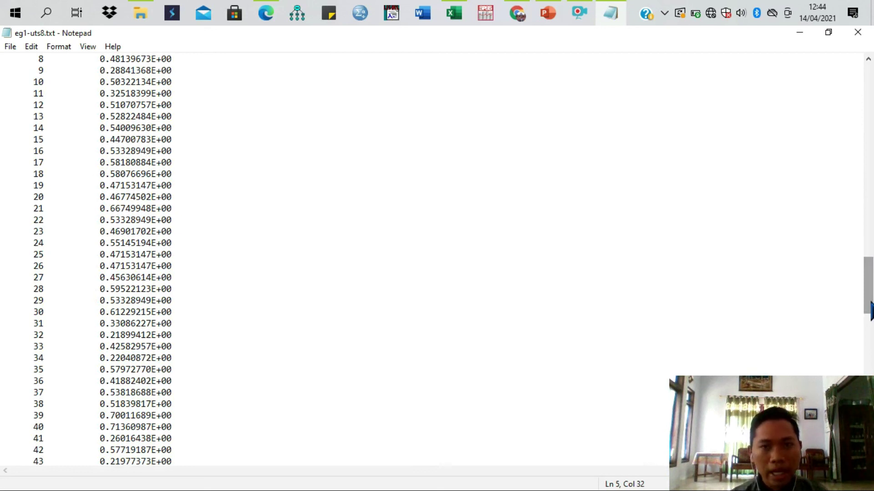
pyautogui.moveTo(870, 312); pyautogui.dragTo(870, 250)
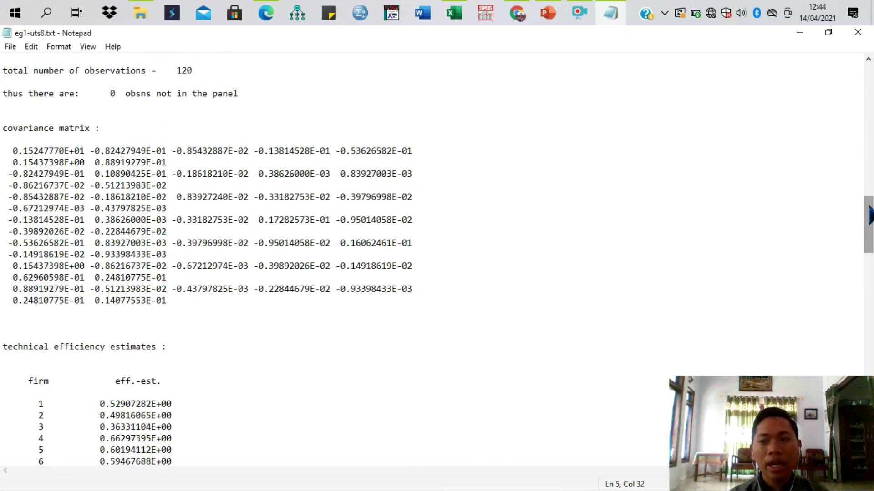
pyautogui.click(870, 154)
pyautogui.moveTo(869, 154); pyautogui.dragTo(868, 82)
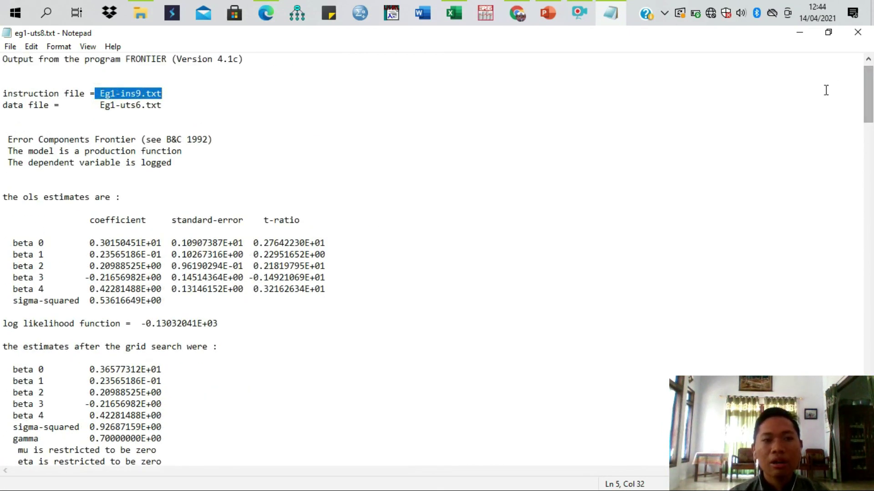
pyautogui.click(857, 32)
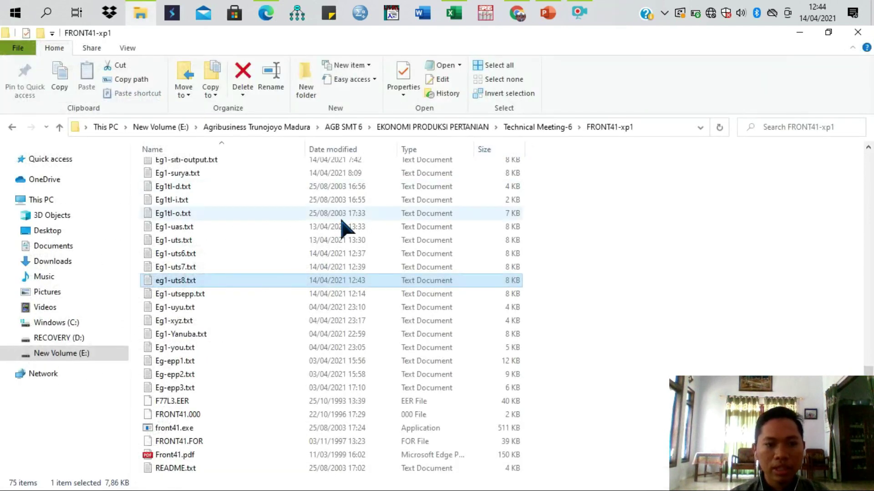
# Open the terminal-run output Eg1-uts7.txt and the instruction-file output eg1-uts8.txt in separate windows
pyautogui.doubleClick(215, 267)
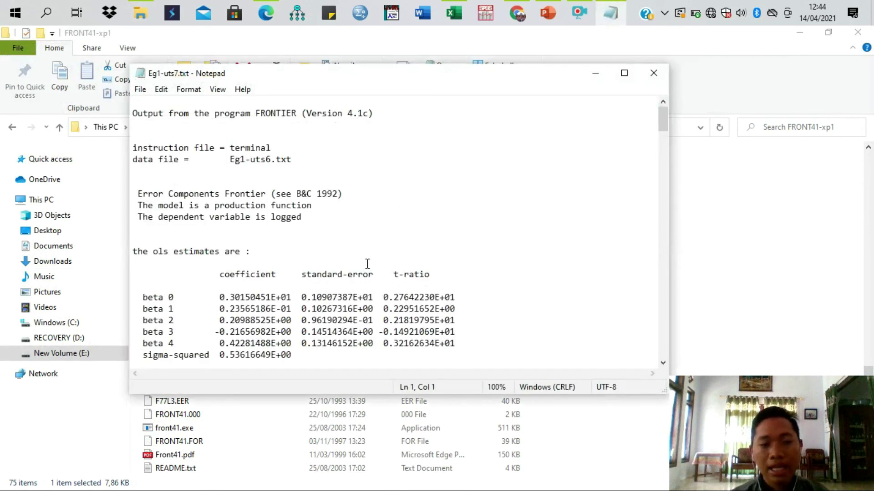
pyautogui.moveTo(490, 82); pyautogui.dragTo(381, 43)
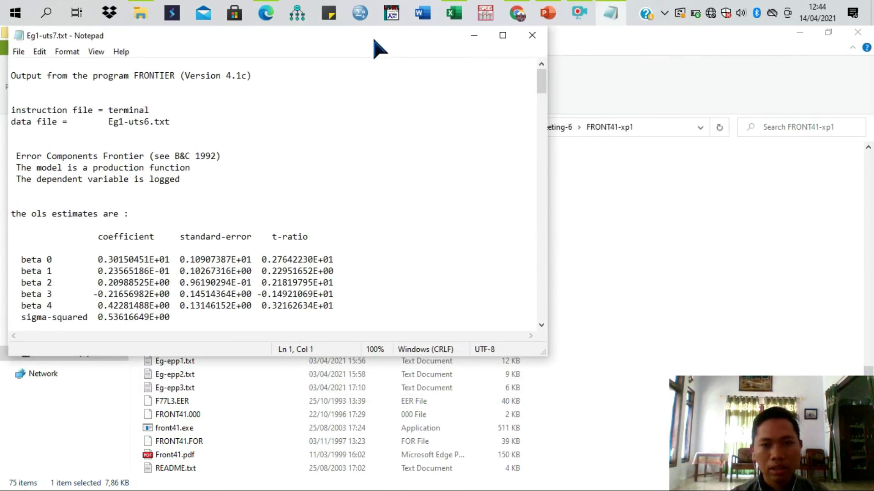
pyautogui.click(474, 36)
pyautogui.click(364, 282)
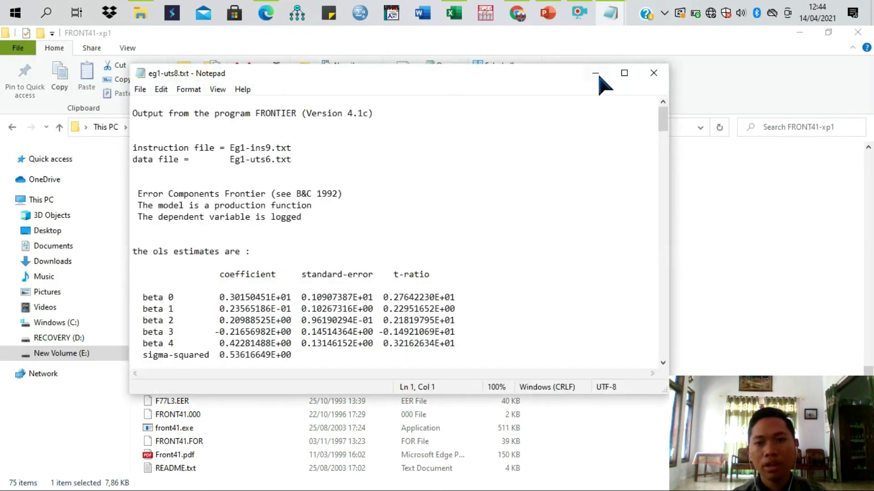
pyautogui.moveTo(510, 81); pyautogui.dragTo(447, 77)
# Arrange the Eg1-uts7.txt and eg1-uts8.txt windows so both outputs can be read at once
pyautogui.moveTo(611, 15)
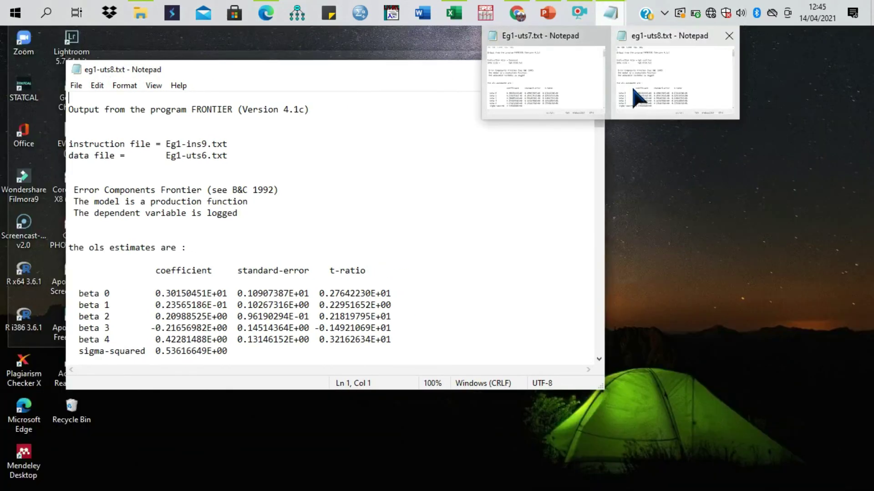
pyautogui.click(636, 94)
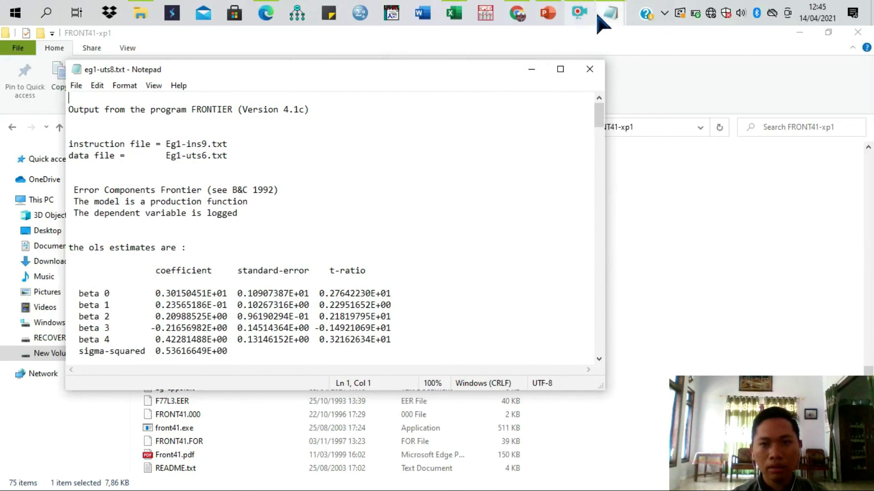
pyautogui.moveTo(610, 16)
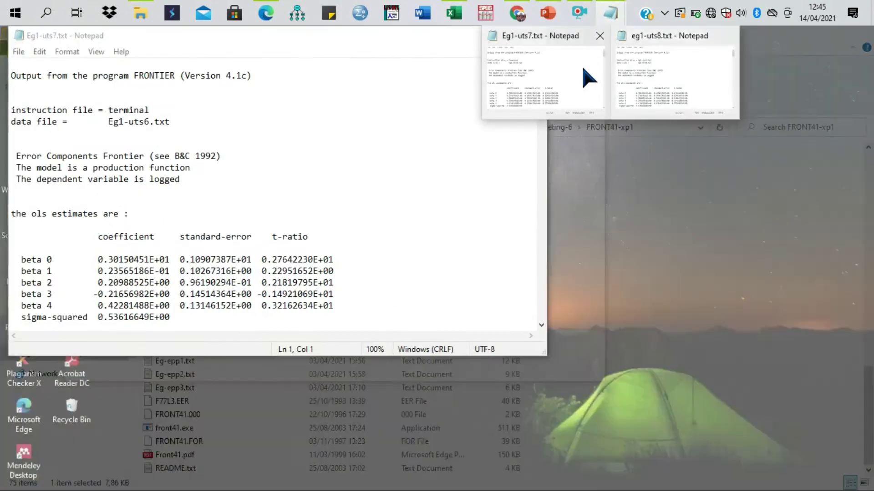
pyautogui.click(585, 74)
pyautogui.moveTo(261, 42); pyautogui.dragTo(491, 168)
pyautogui.moveTo(320, 70); pyautogui.dragTo(257, 44)
pyautogui.moveTo(586, 164); pyautogui.dragTo(674, 161)
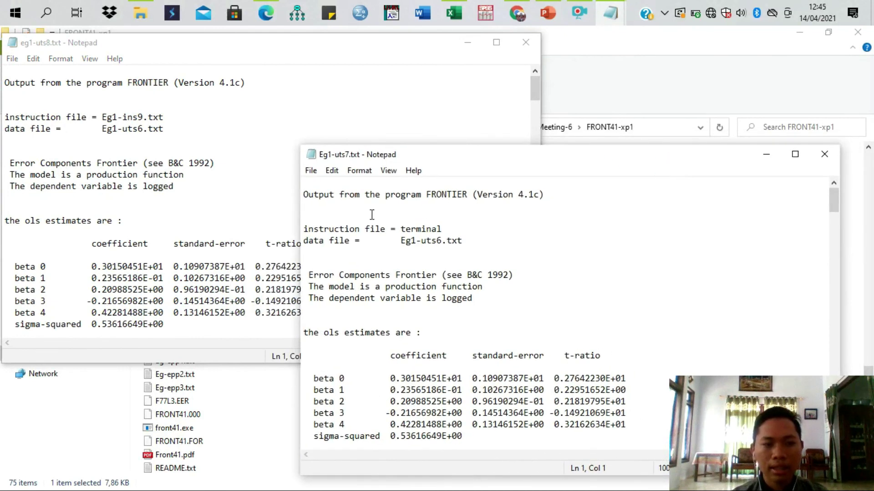
# Compare the final MLE estimates, log likelihood and LR test between eg1-uts8.txt and Eg1-uts7.txt
pyautogui.moveTo(535, 100); pyautogui.dragTo(530, 157)
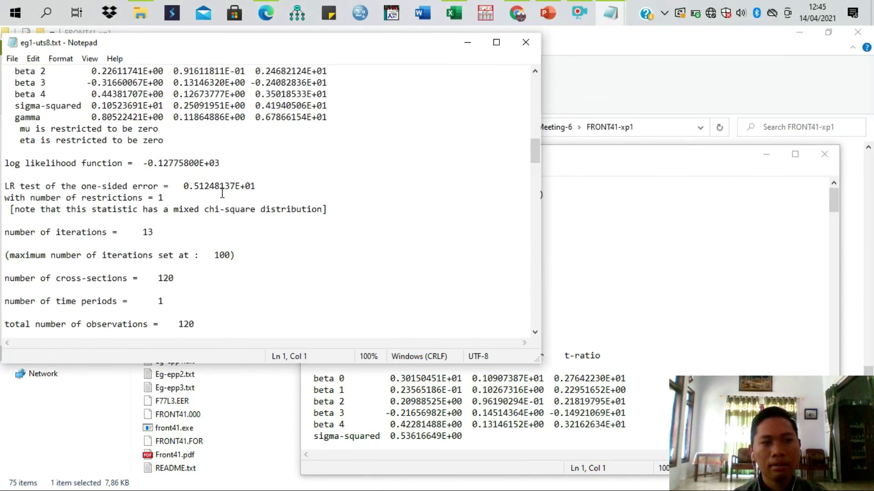
pyautogui.click(458, 406)
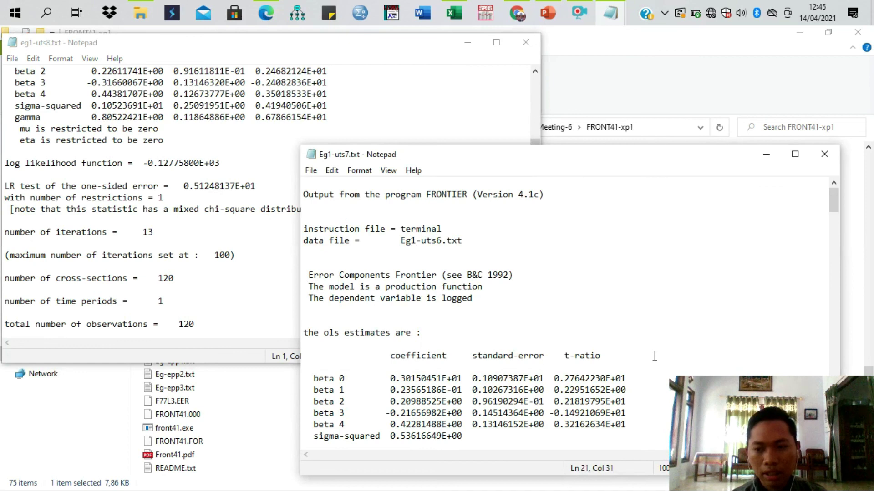
pyautogui.moveTo(833, 205); pyautogui.dragTo(828, 270)
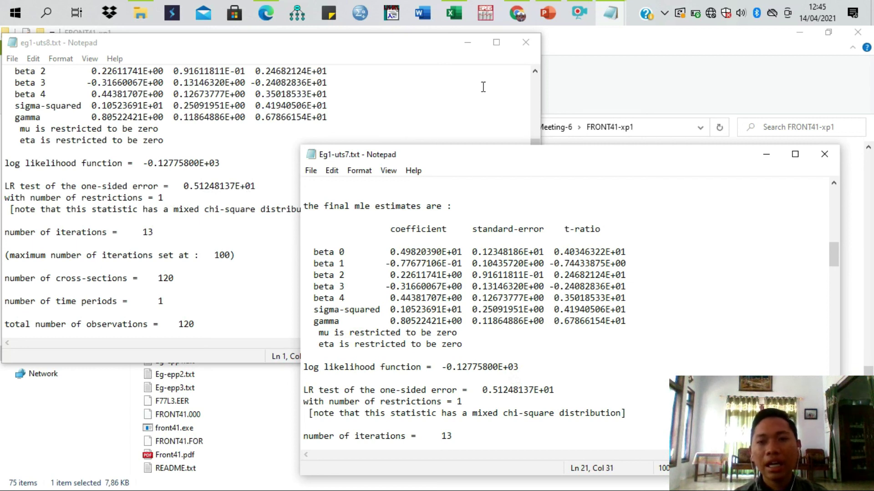
# Close the output files, switch to the PowerPoint slide show, and advance to the closing Thanks slide
pyautogui.click(525, 42)
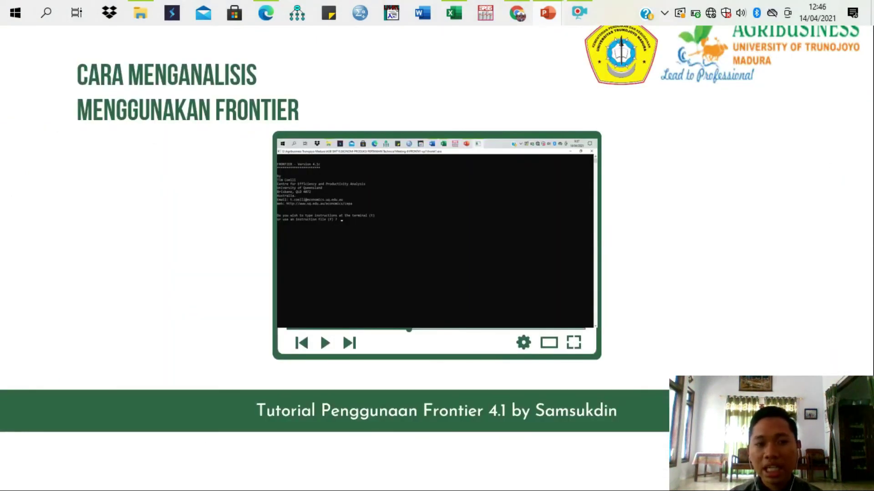
pyautogui.press('Right')
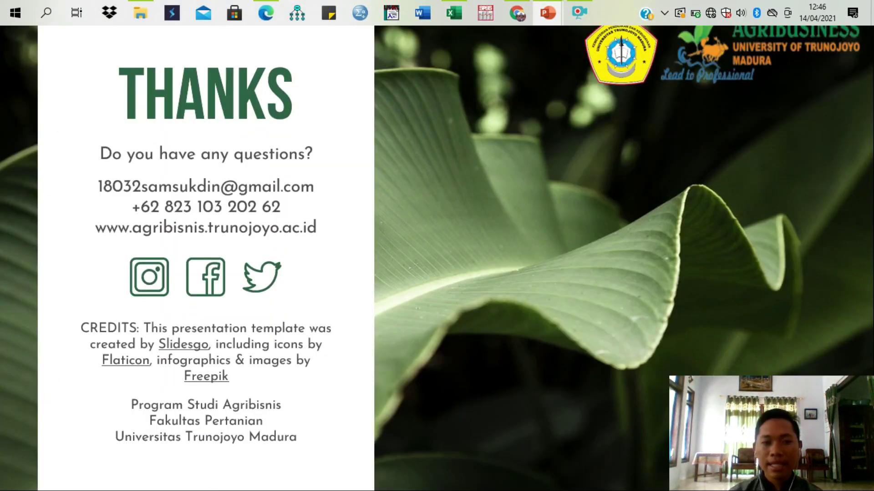